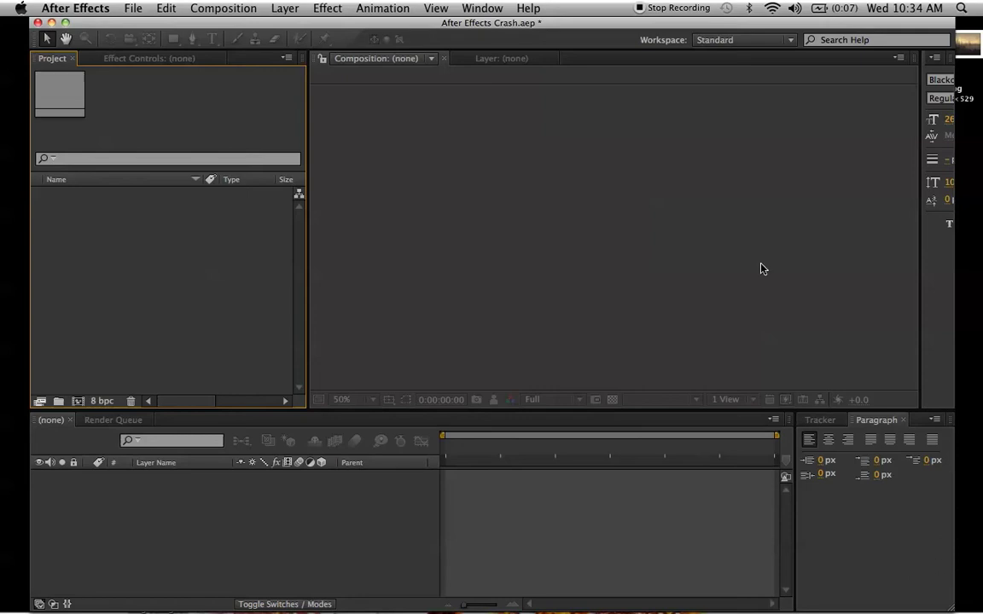
# - Create a new composition, Comp 1, at 1280×720 and 9 seconds long
pyautogui.click(224, 9)
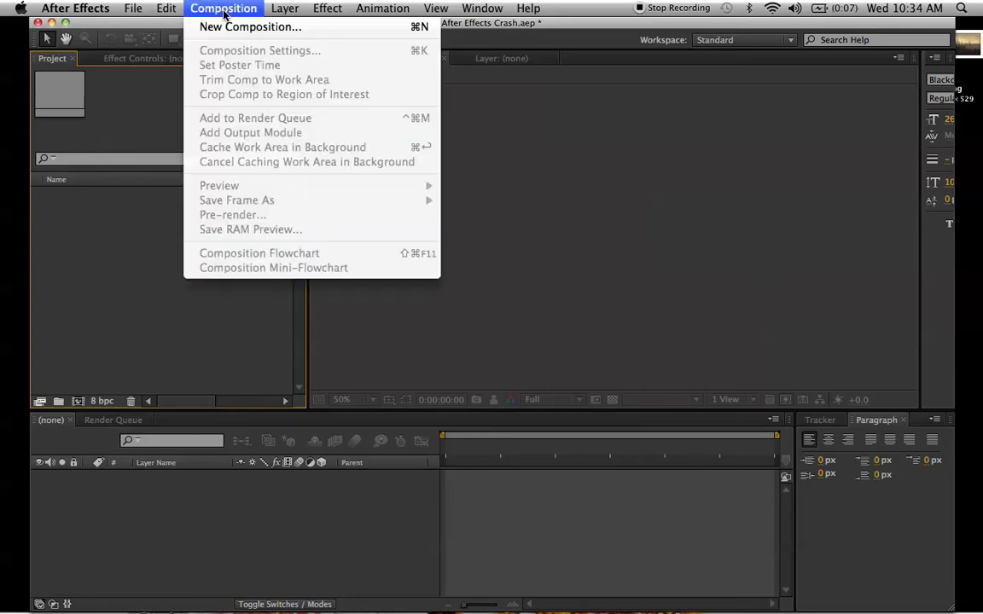
pyautogui.click(229, 27)
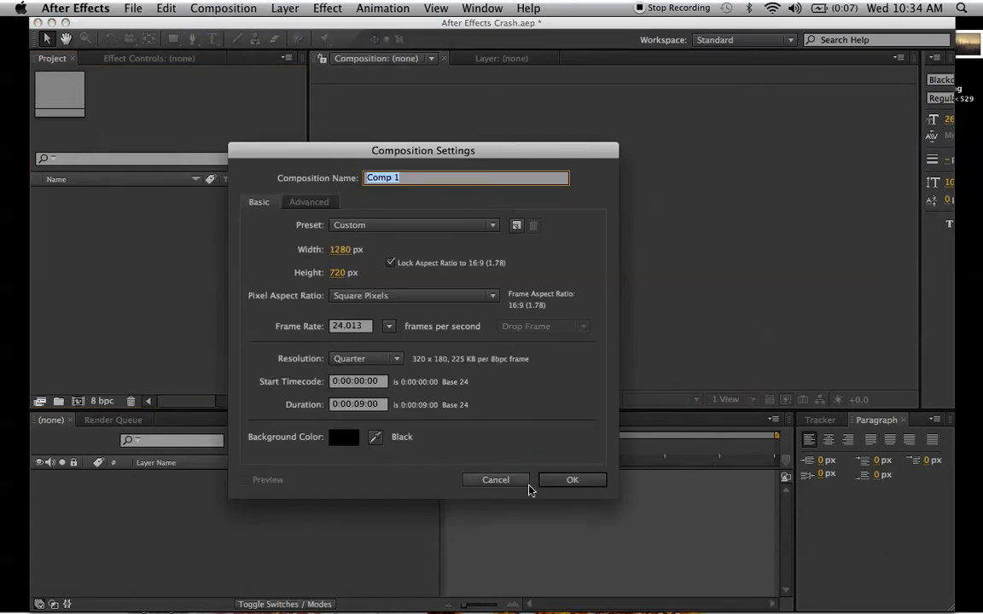
pyautogui.click(556, 481)
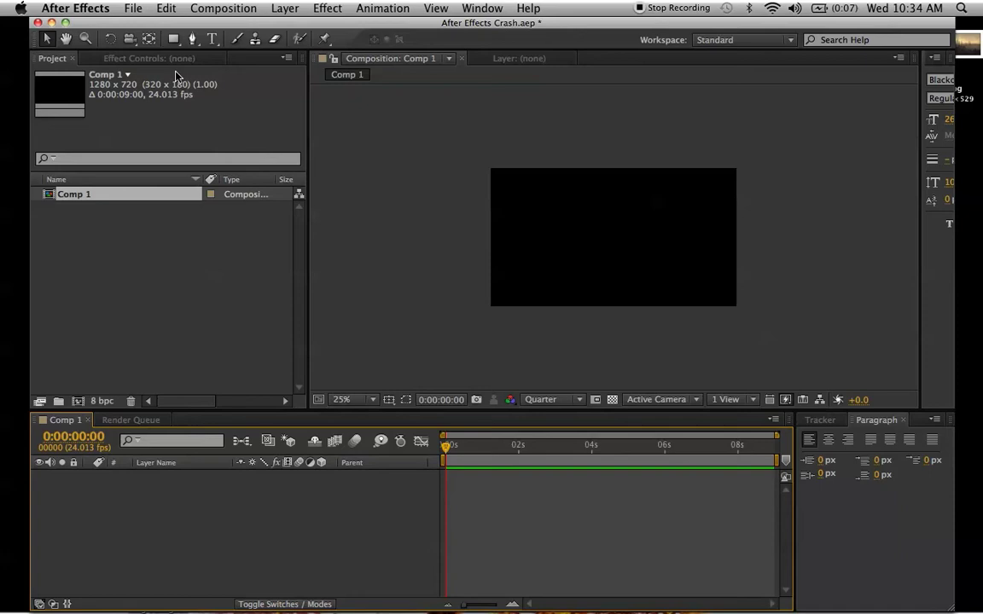
# - Add a new solid layer and start naming it Element 3D
pyautogui.click(280, 10)
pyautogui.moveTo(295, 26)
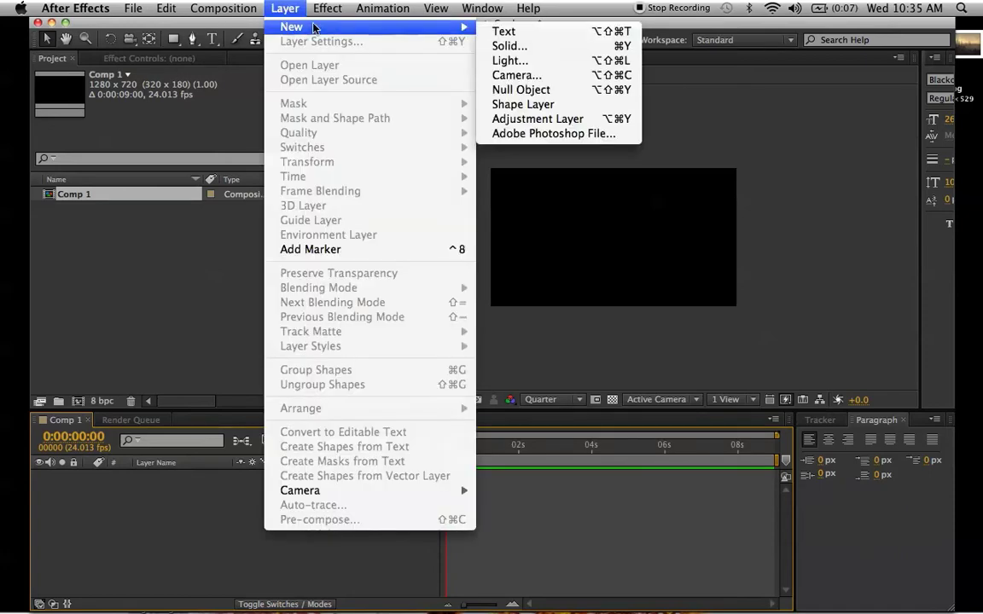
pyautogui.click(512, 47)
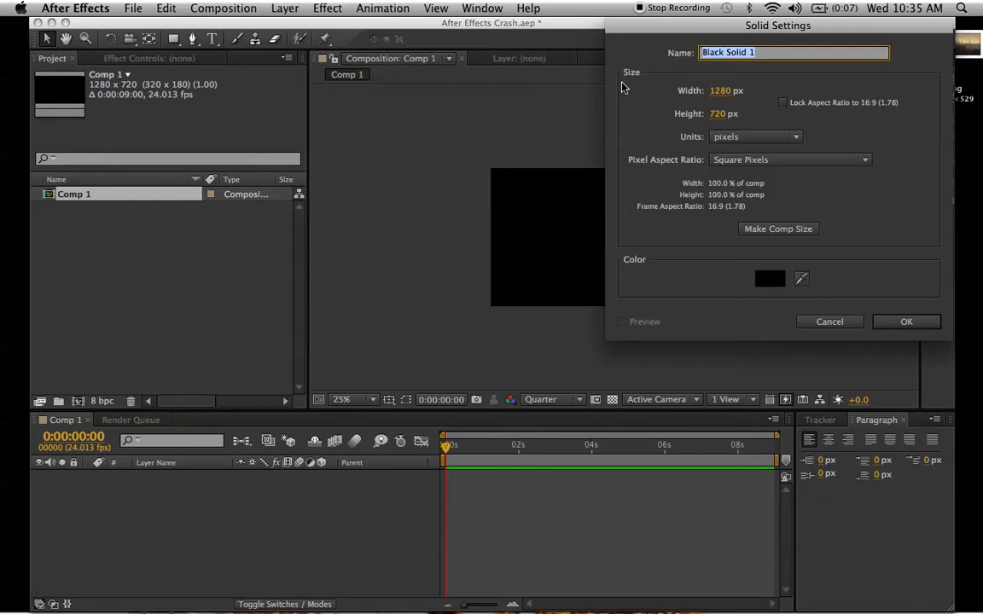
pyautogui.write('E')
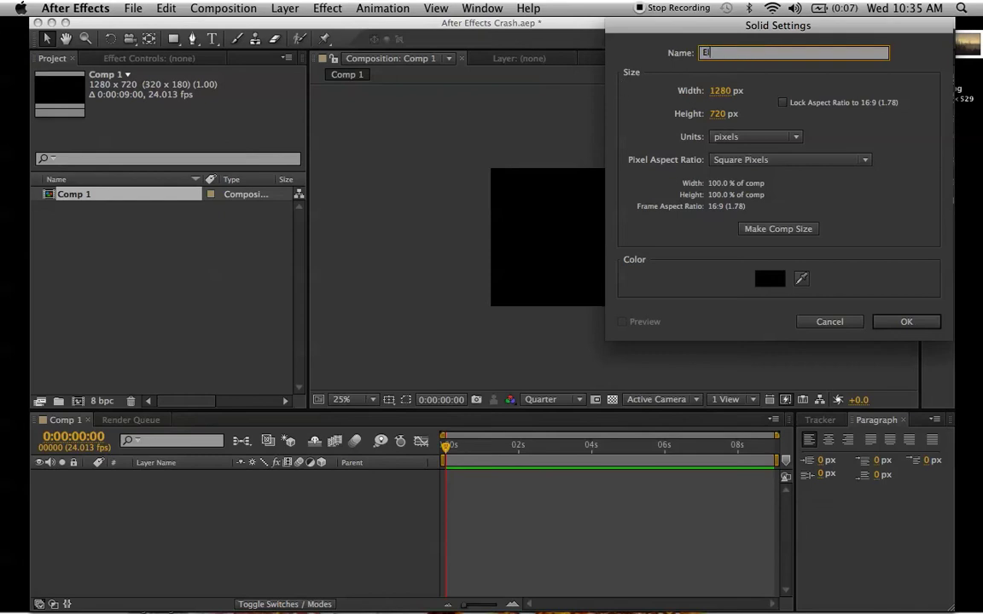
pyautogui.write('lement 3D')
# - Create the Element 3D solid, apply Video Copilot's Element effect and enter its Scene Setup
pyautogui.click(912, 323)
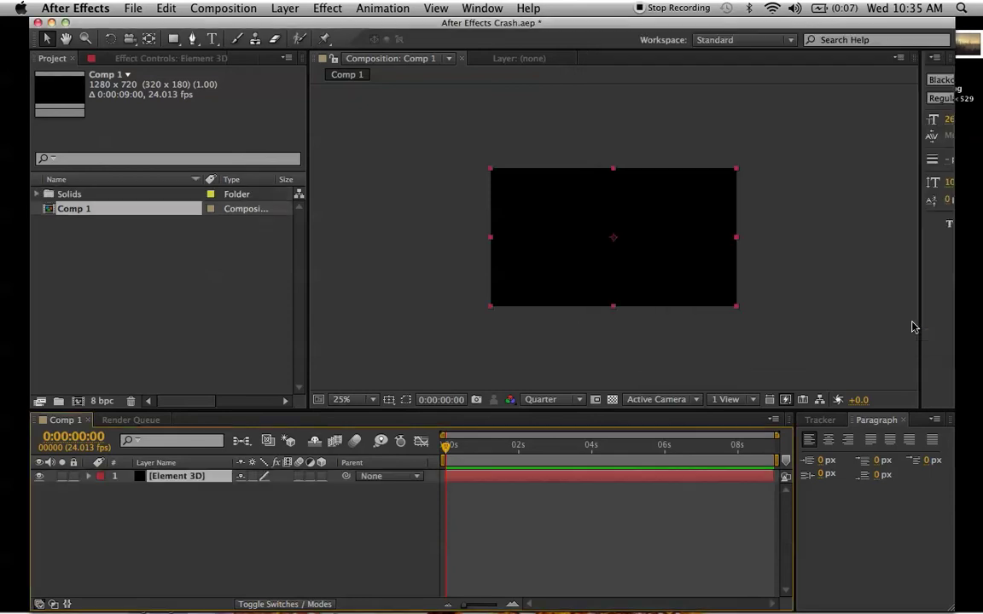
pyautogui.click(332, 9)
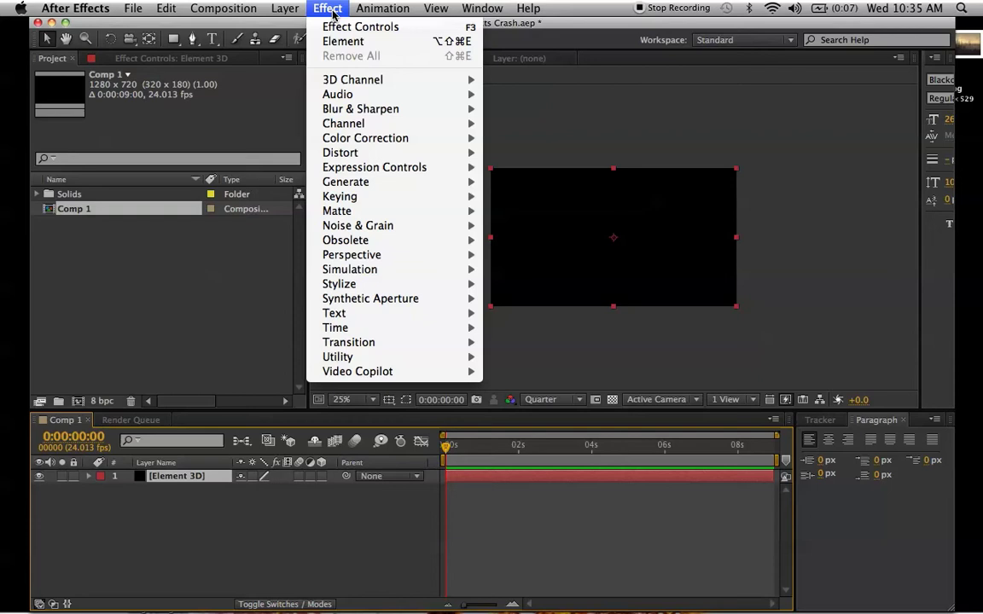
pyautogui.moveTo(360, 373)
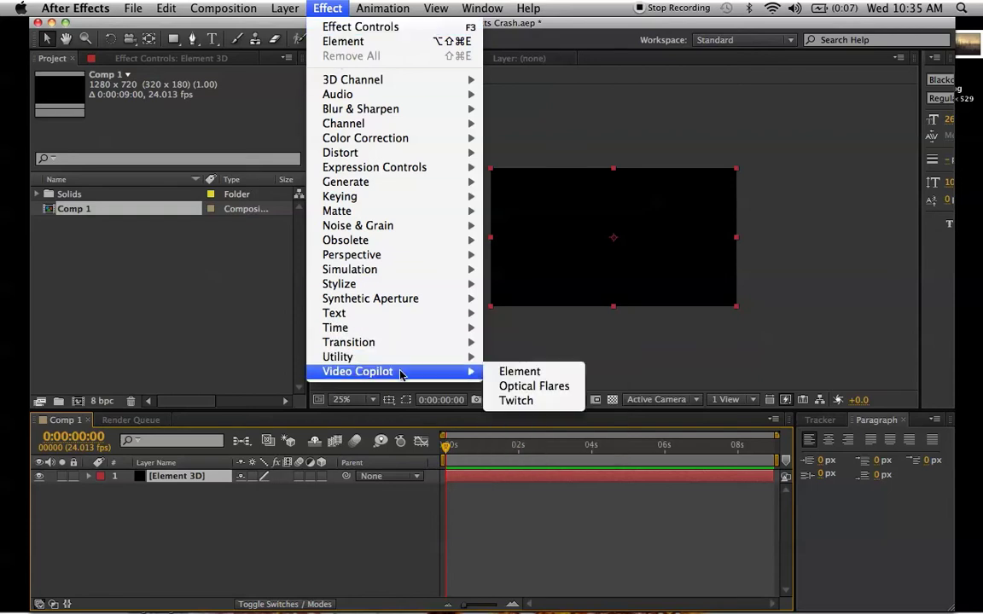
pyautogui.click(501, 375)
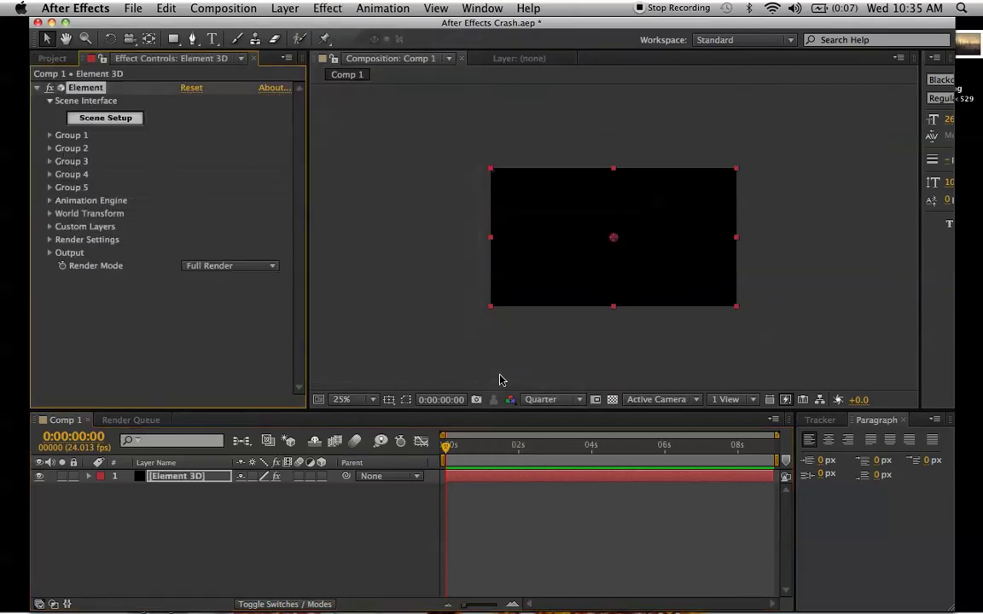
pyautogui.click(105, 122)
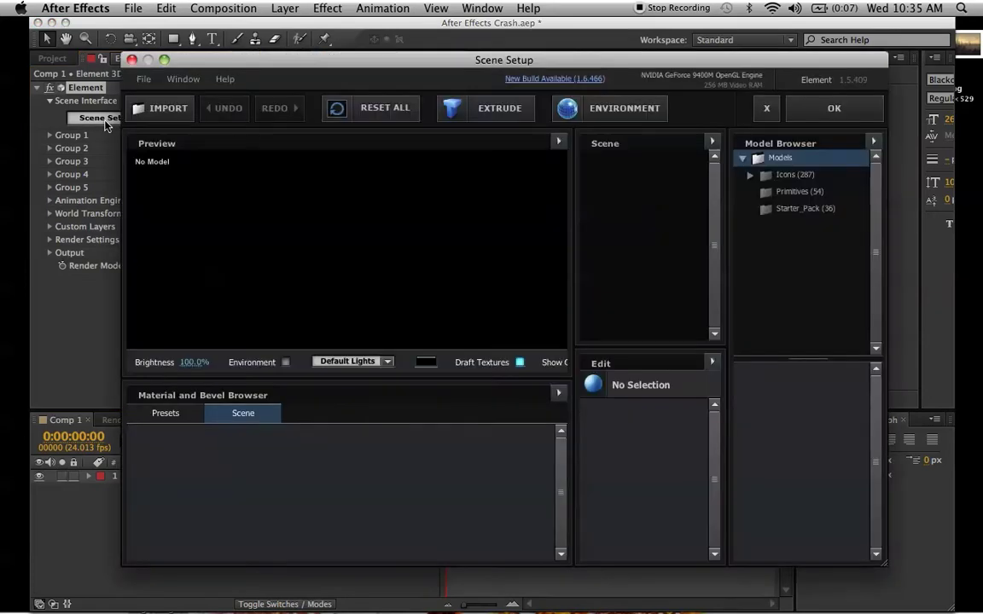
# - Load the AirRaptor model from the Icons collection and rotate the preview
pyautogui.doubleClick(791, 175)
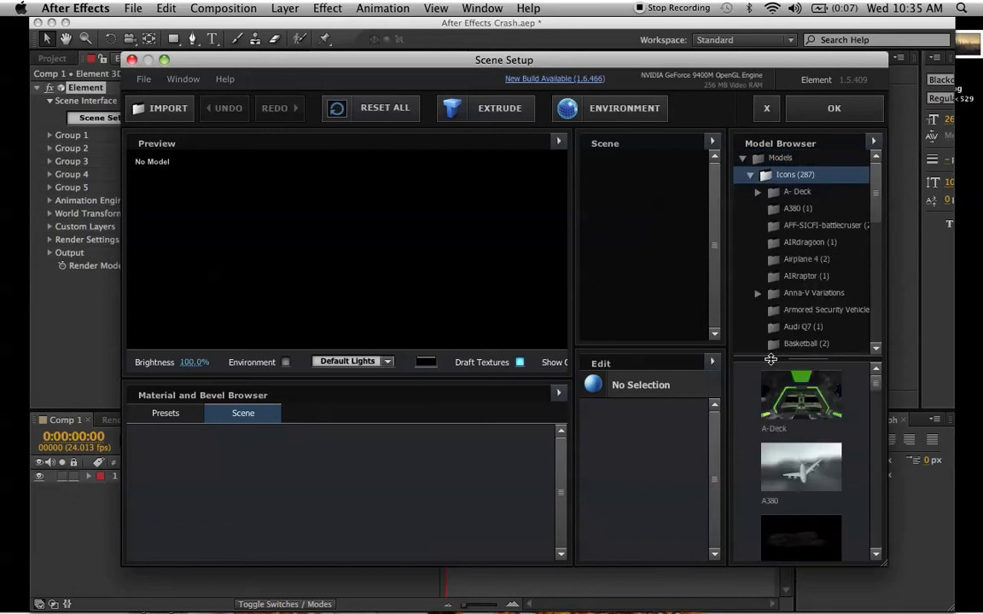
pyautogui.scroll(-3, 807, 422)
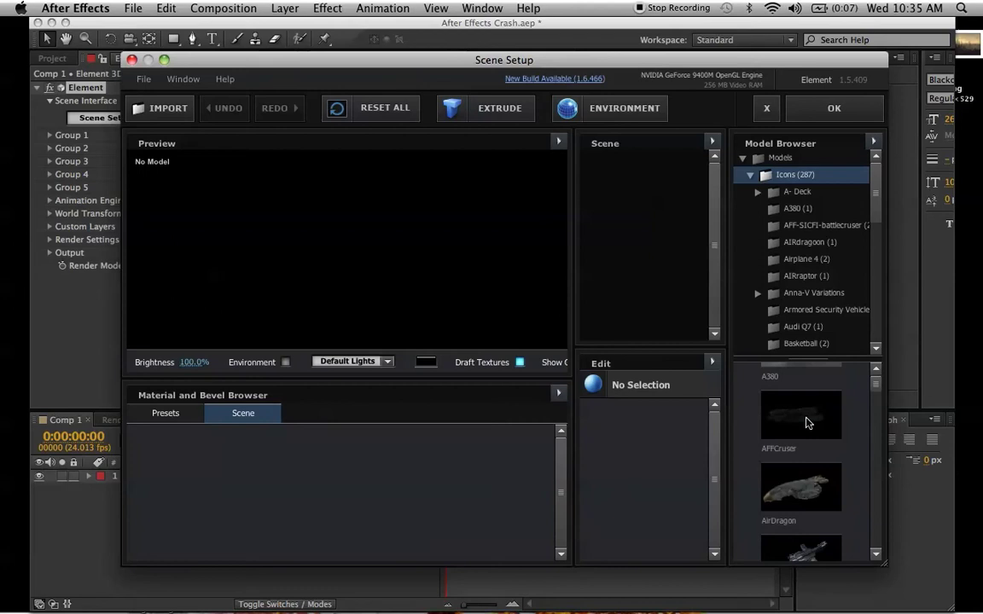
pyautogui.scroll(-3, 807, 423)
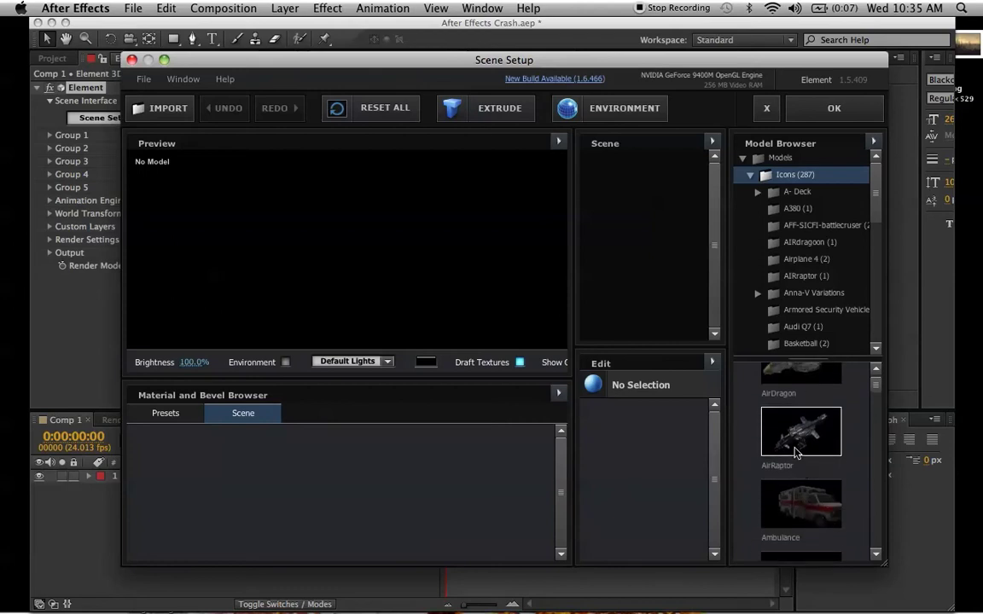
pyautogui.click(794, 452)
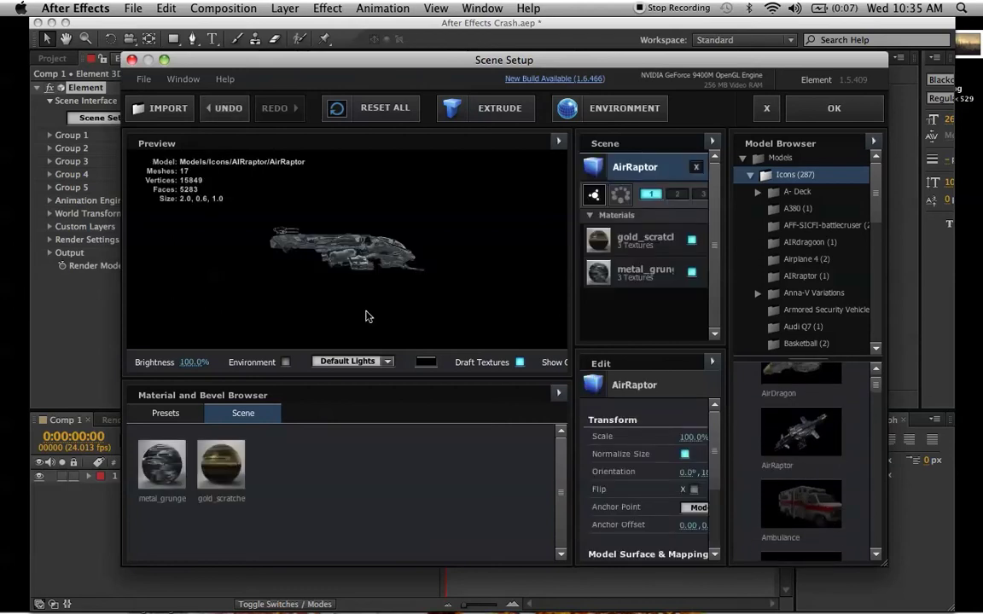
pyautogui.scroll(5, 365, 317)
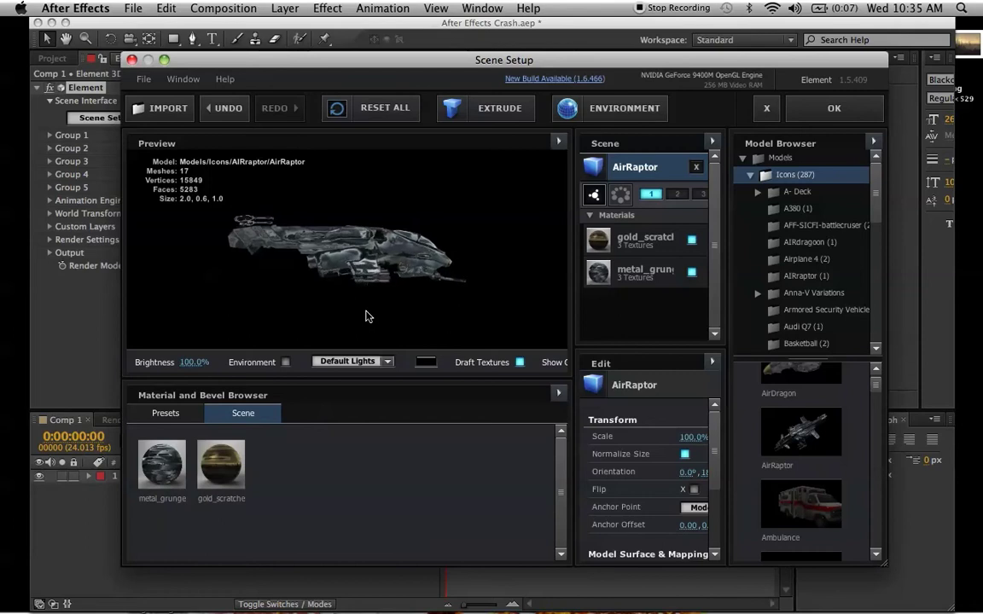
pyautogui.moveTo(366, 316); pyautogui.dragTo(261, 290)
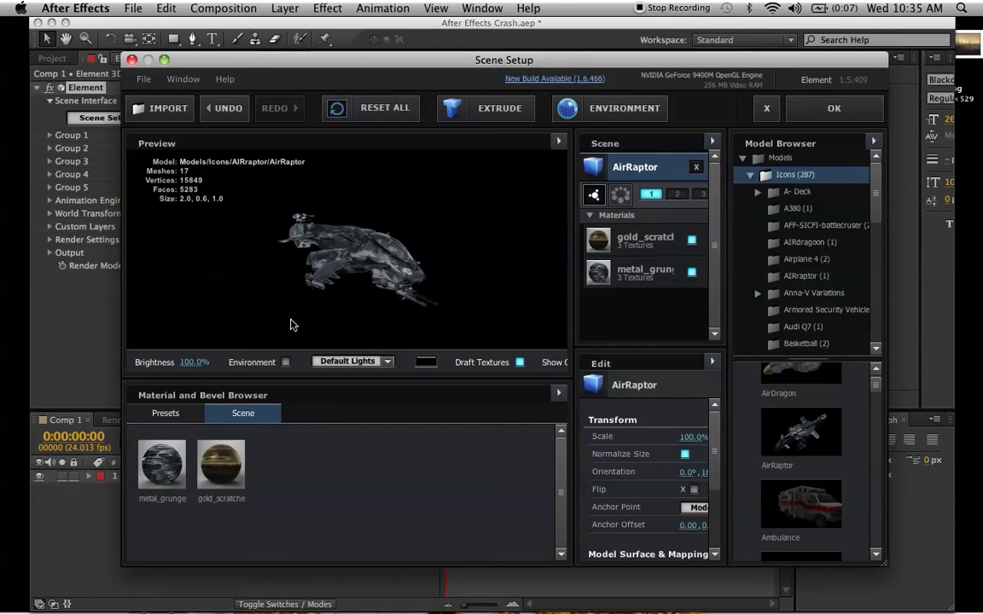
# - Compare Dramatic, Cinema and Stylized lighting, settle on Red, and rotate to a side view
pyautogui.click(388, 363)
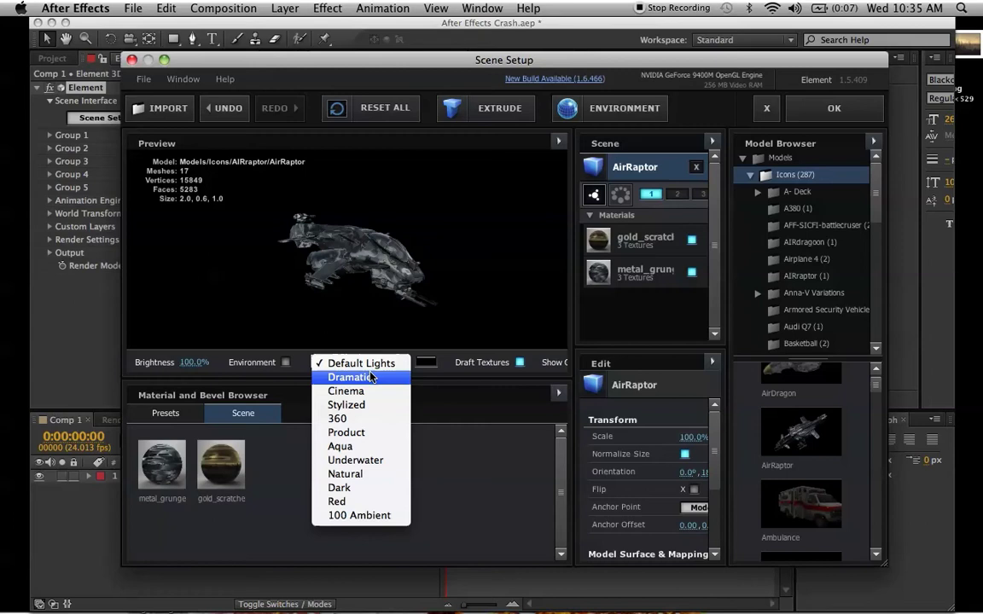
pyautogui.click(379, 377)
pyautogui.click(388, 362)
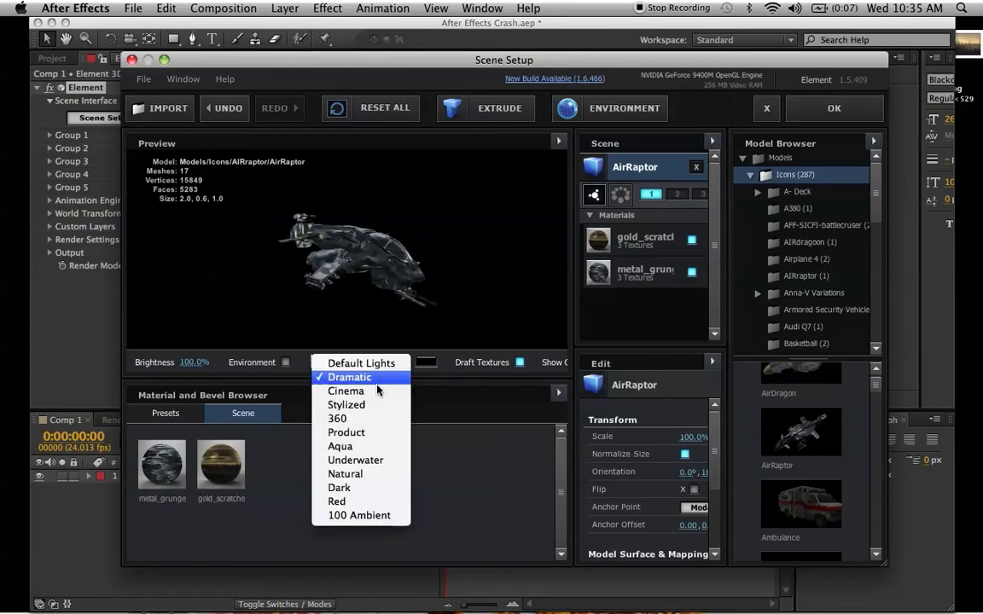
pyautogui.click(378, 393)
pyautogui.click(388, 363)
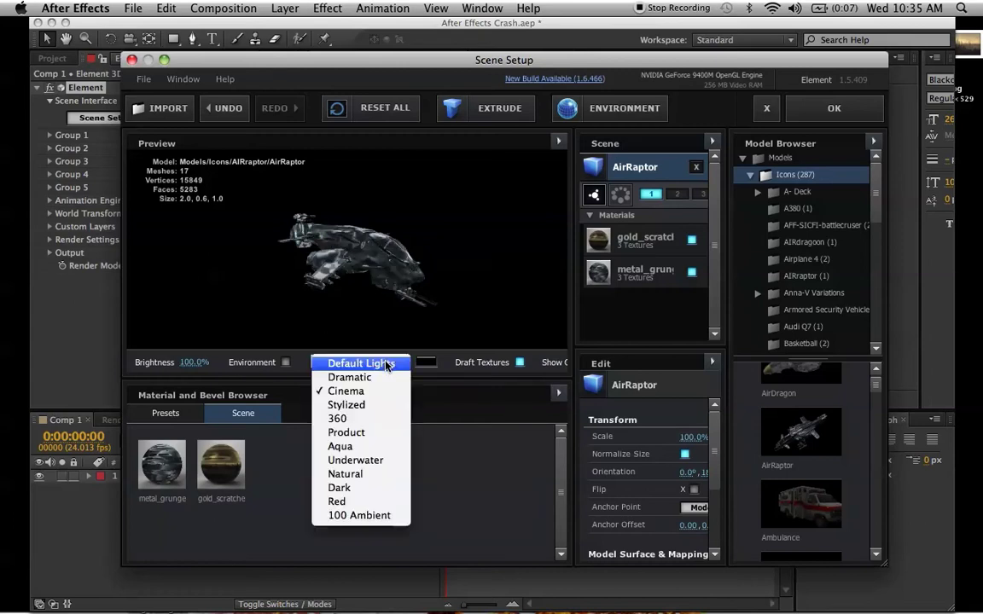
pyautogui.click(350, 345)
pyautogui.click(383, 369)
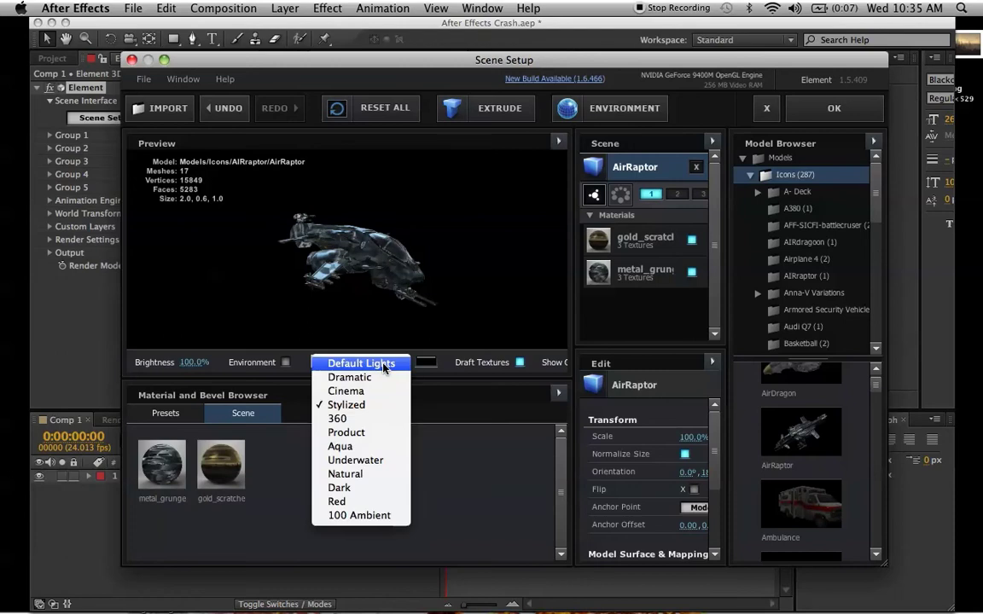
pyautogui.click(359, 501)
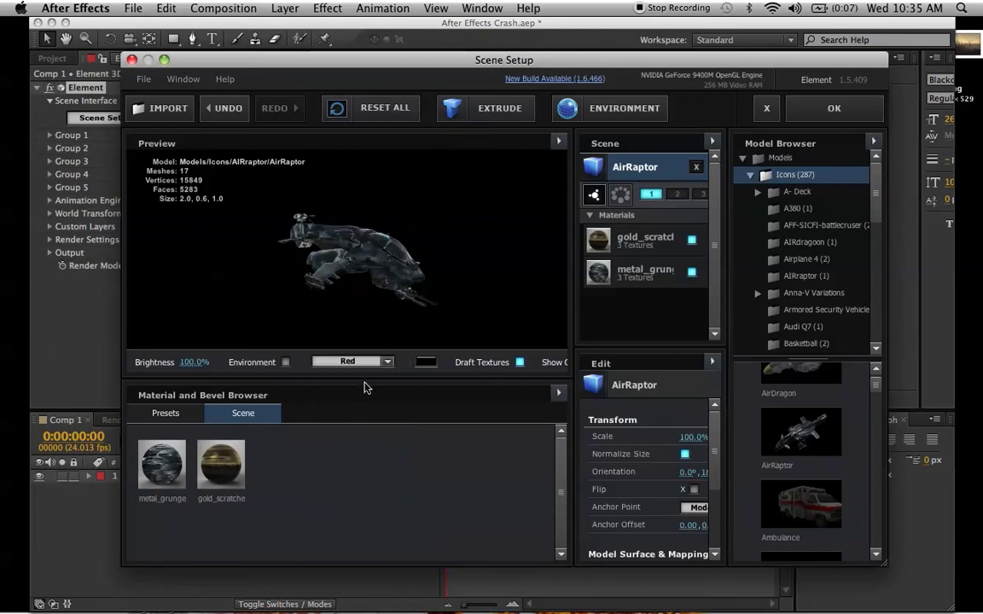
pyautogui.moveTo(364, 337); pyautogui.dragTo(382, 348)
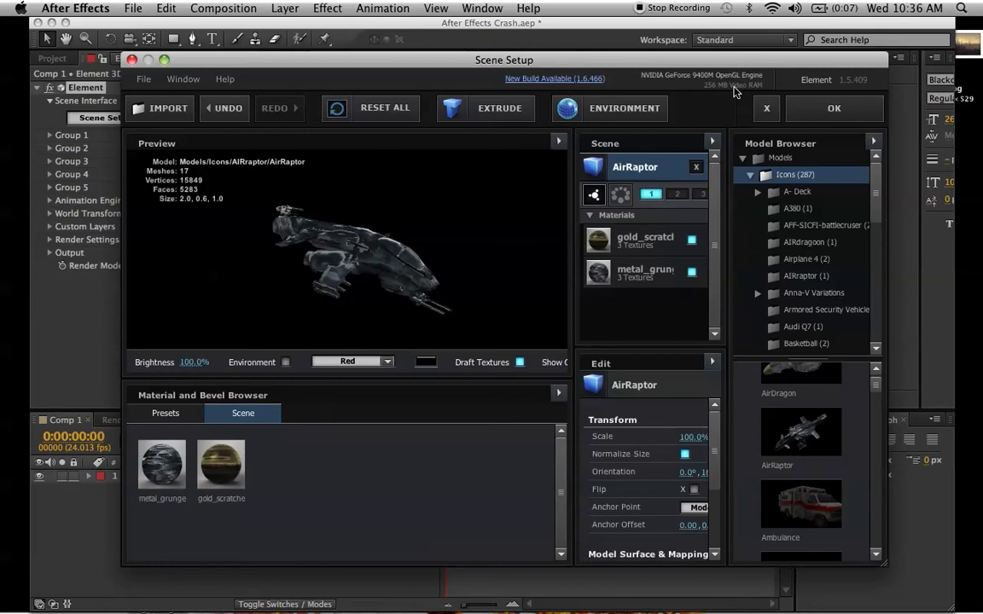
# - Accept the scene and set Render Settings > Lighting > Add Lighting to Red
pyautogui.click(810, 111)
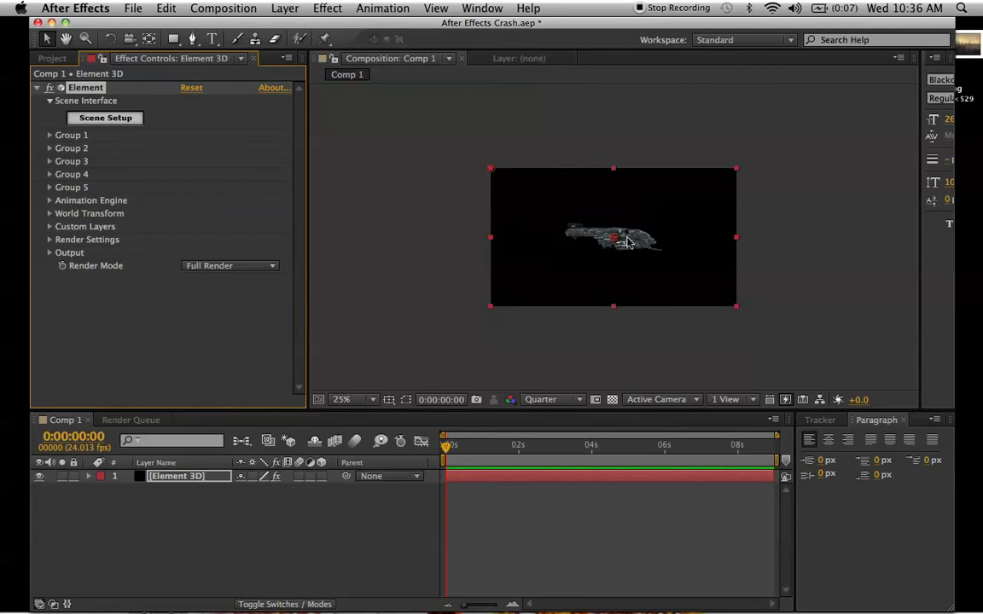
pyautogui.click(50, 240)
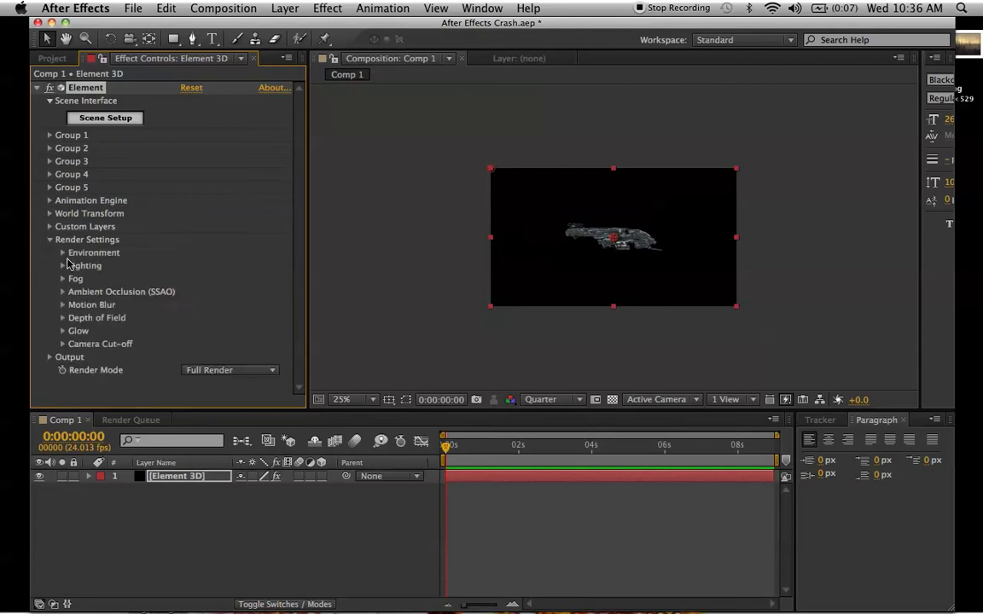
pyautogui.click(63, 266)
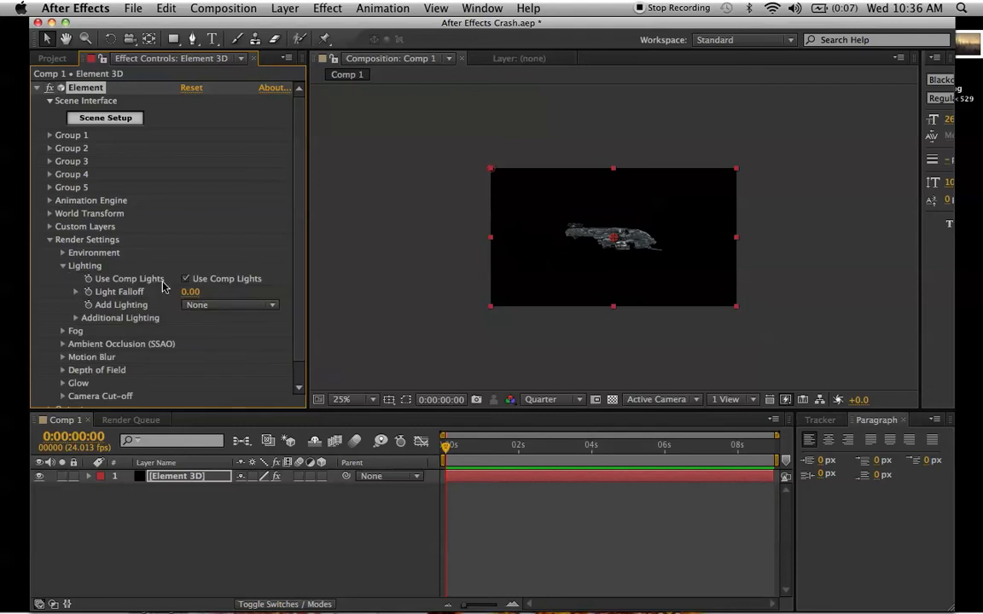
pyautogui.click(273, 306)
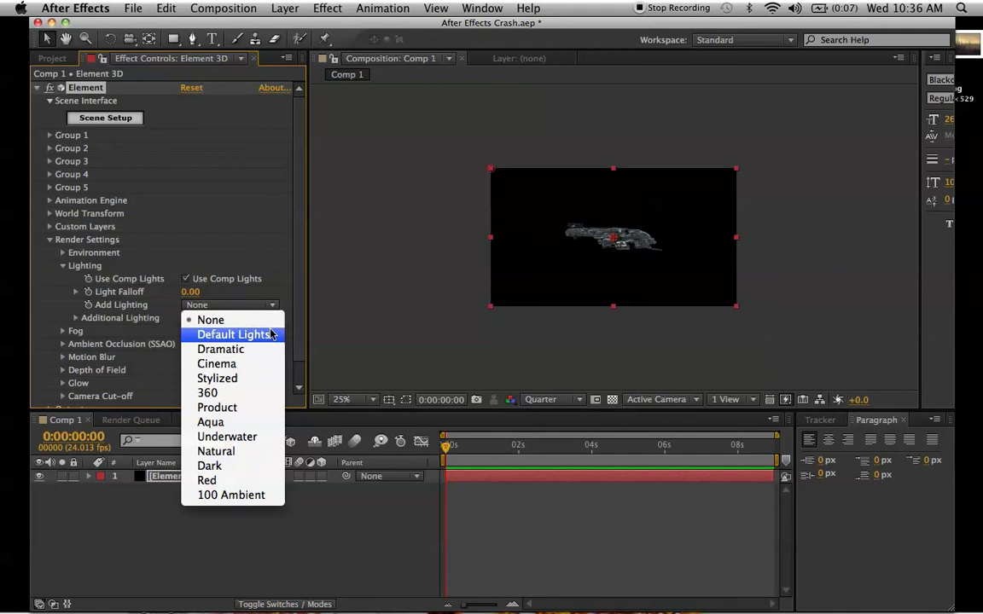
pyautogui.click(230, 485)
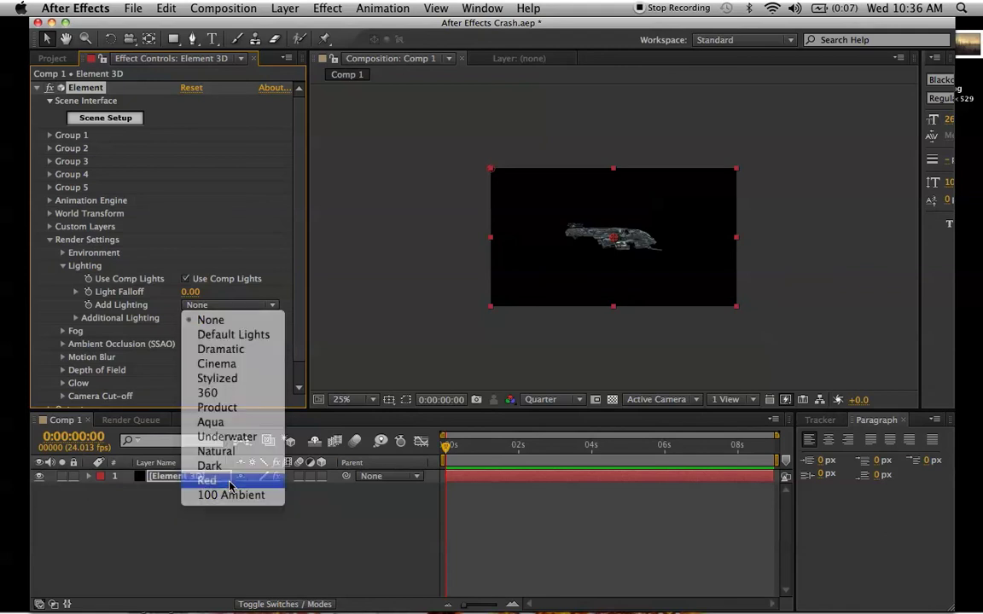
pyautogui.click(51, 241)
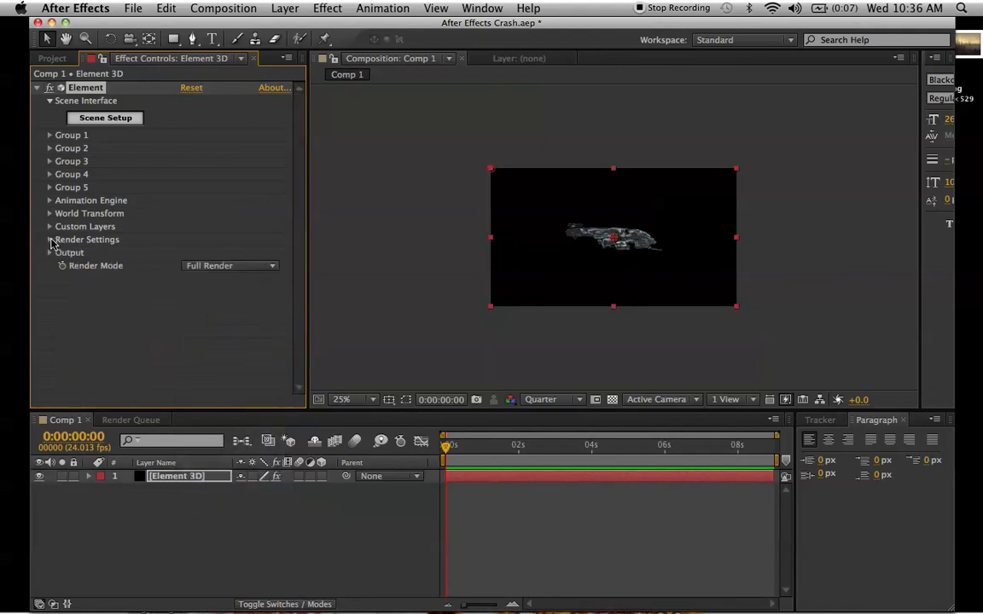
# - Import the city skyline JPEG from the desktop into the Project panel
pyautogui.click(49, 135)
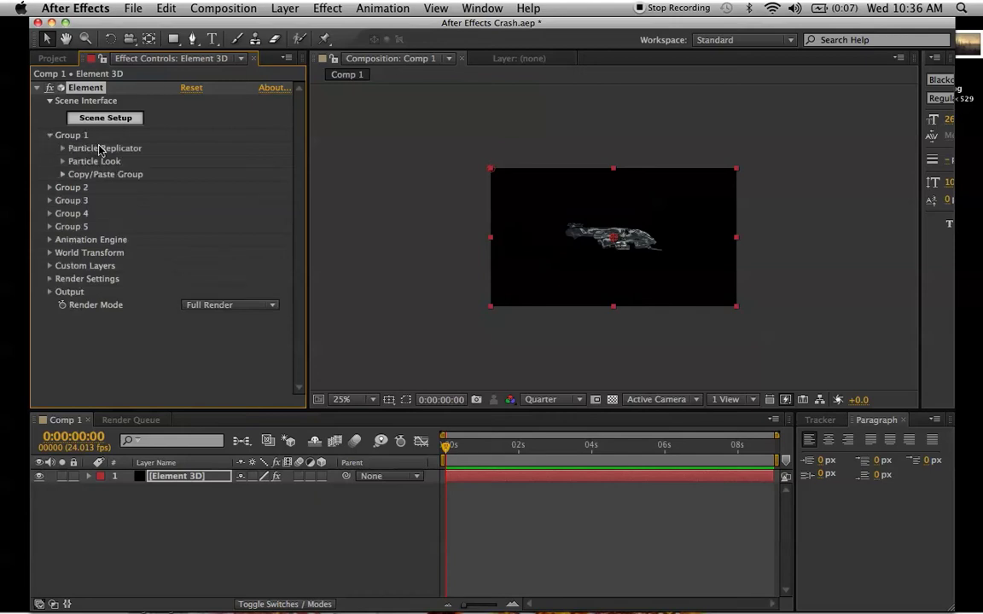
pyautogui.moveTo(414, 27); pyautogui.dragTo(417, 95)
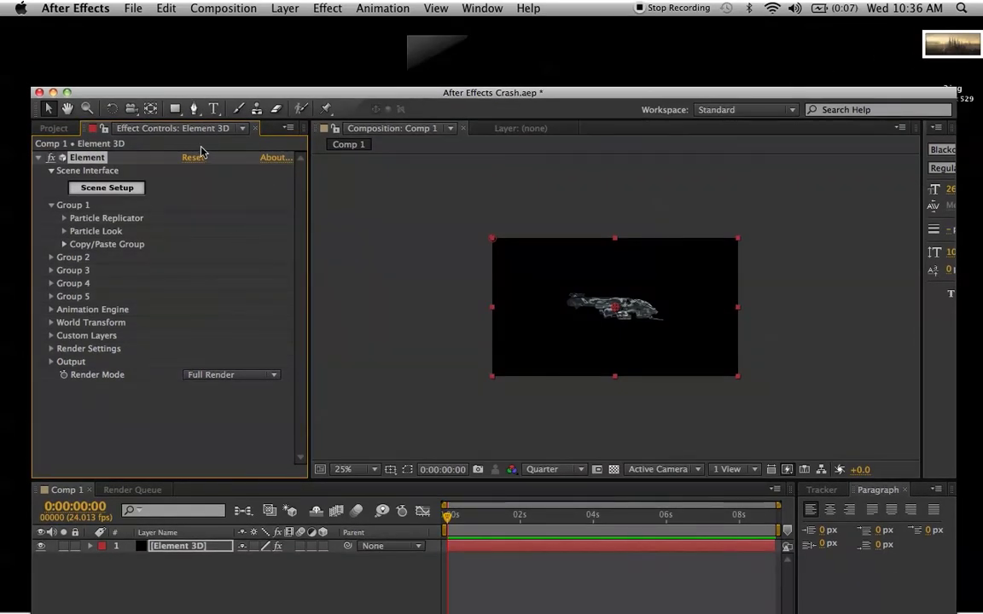
pyautogui.press('super+0')
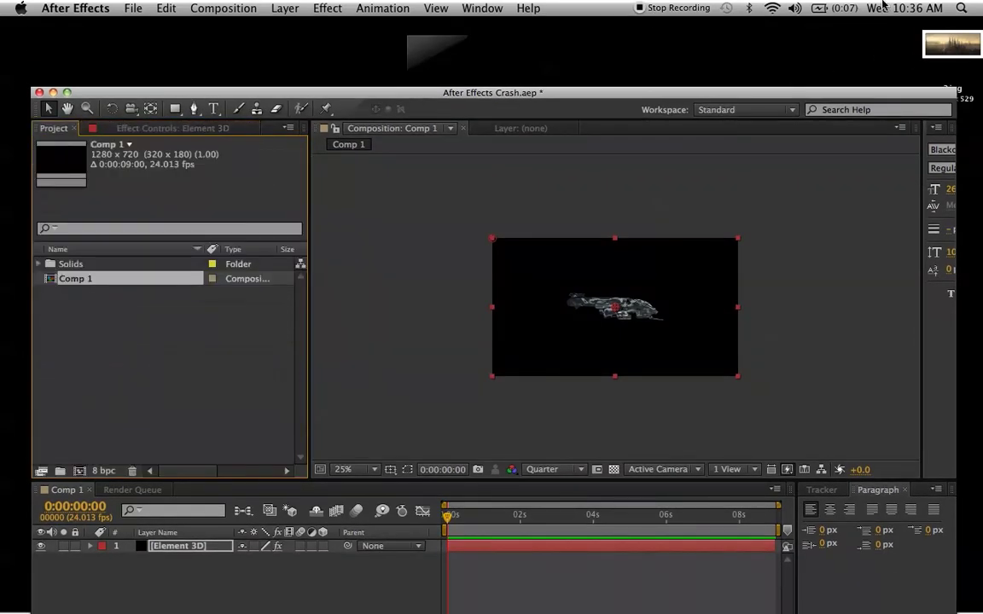
pyautogui.moveTo(952, 43); pyautogui.dragTo(62, 162)
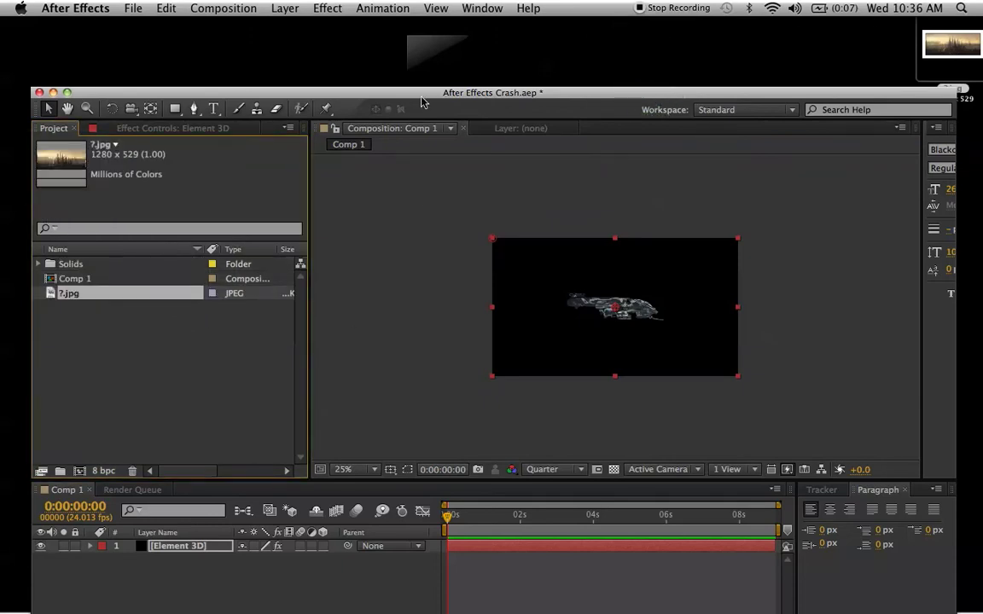
pyautogui.moveTo(423, 96); pyautogui.dragTo(423, 4)
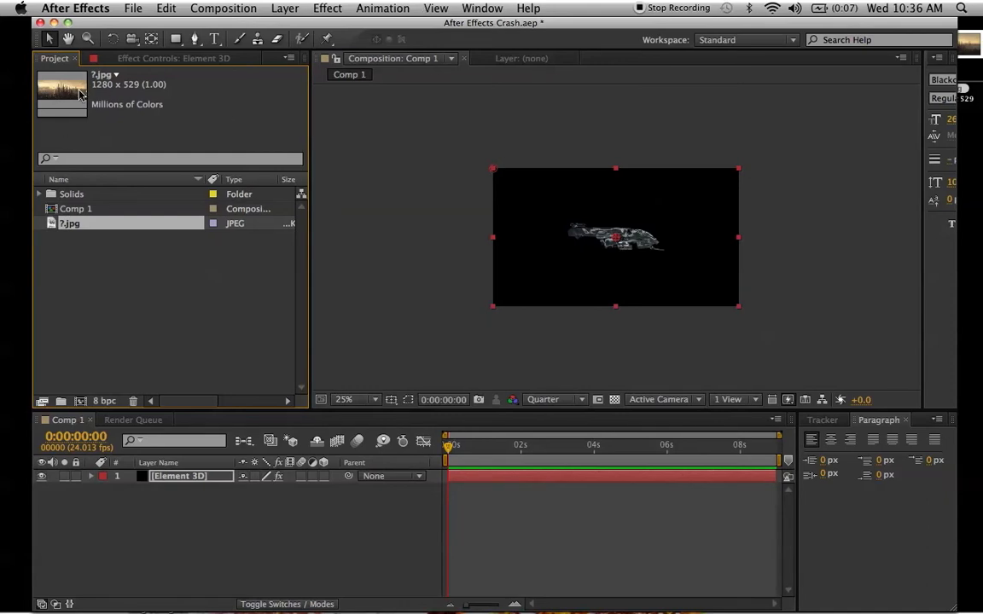
# - Add the city image to Comp 1 below Element 3D and scale it to fill the frame
pyautogui.click(171, 500)
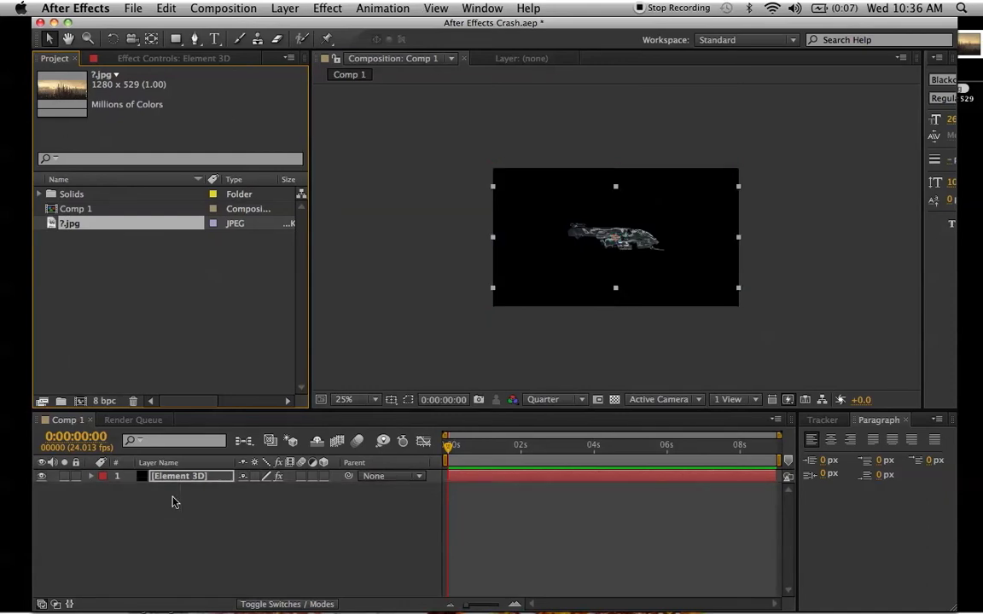
pyautogui.press('super+slash')
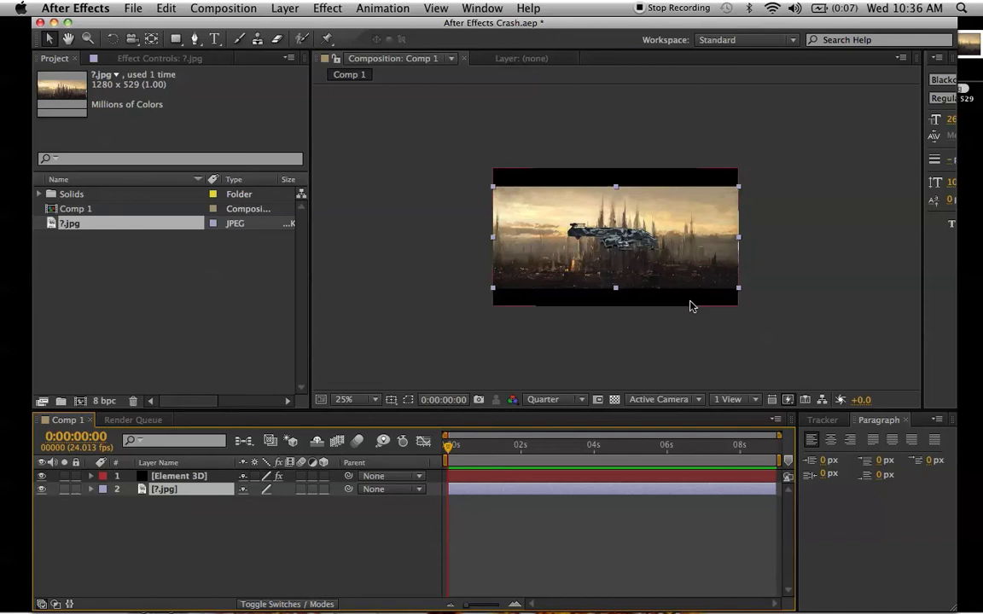
pyautogui.click(740, 290)
pyautogui.moveTo(739, 290); pyautogui.dragTo(742, 314)
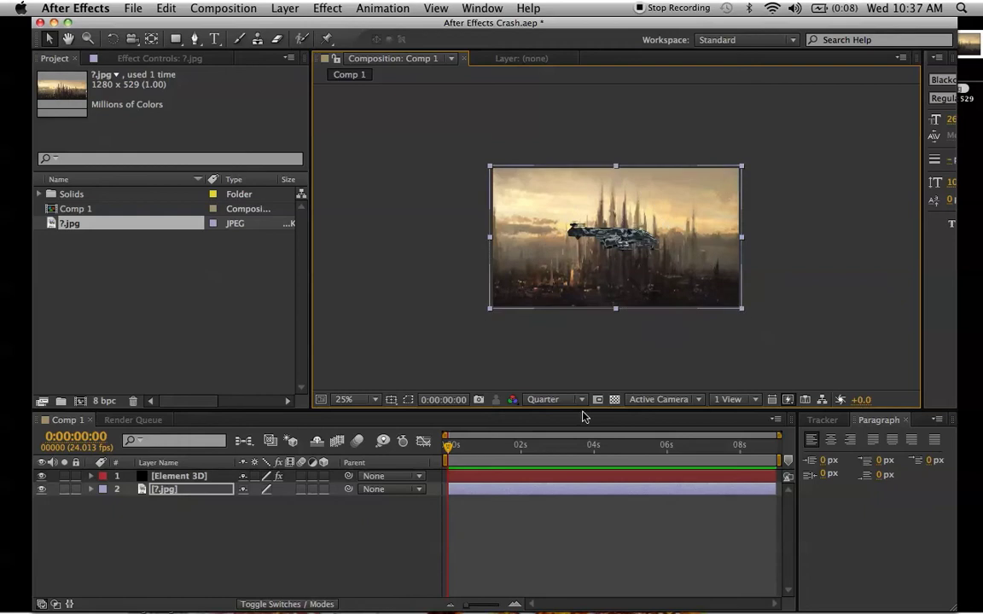
# - Set the preview resolution to Full and select the Element 3D layer
pyautogui.click(556, 400)
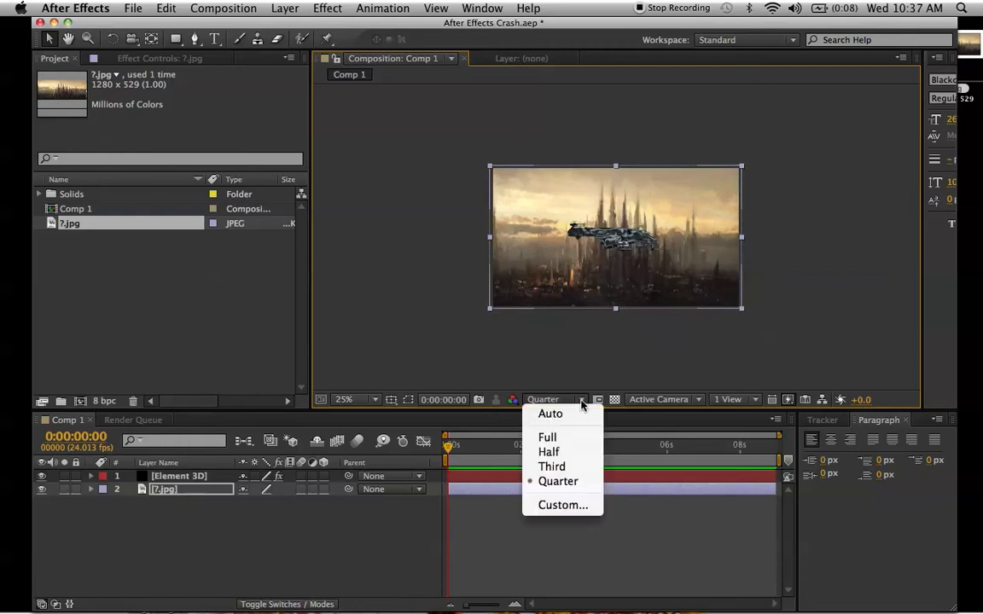
pyautogui.click(557, 439)
pyautogui.scroll(5, 659, 337)
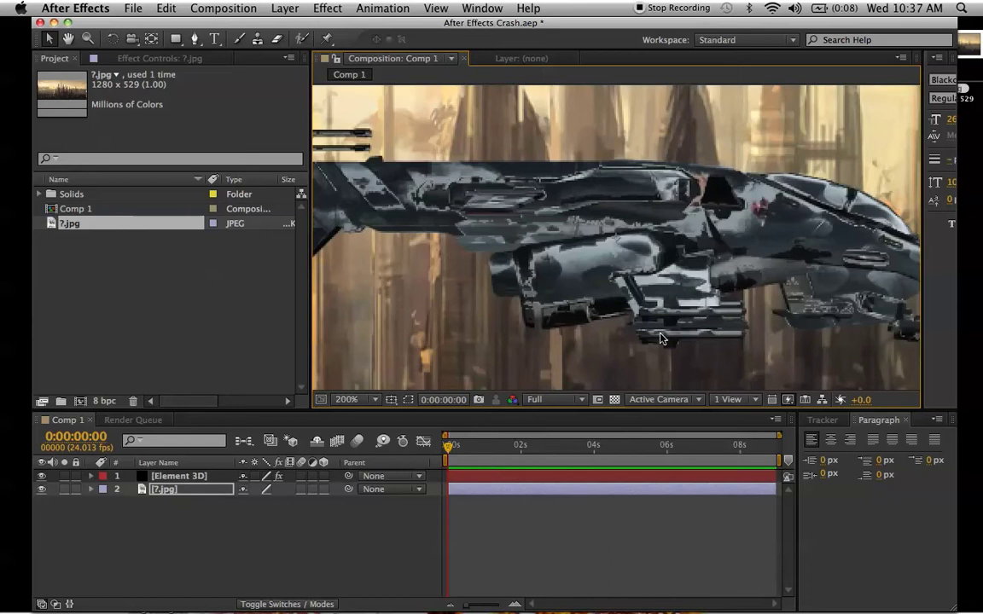
pyautogui.scroll(-4, 659, 337)
pyautogui.scroll(1, 659, 338)
pyautogui.scroll(-1, 659, 337)
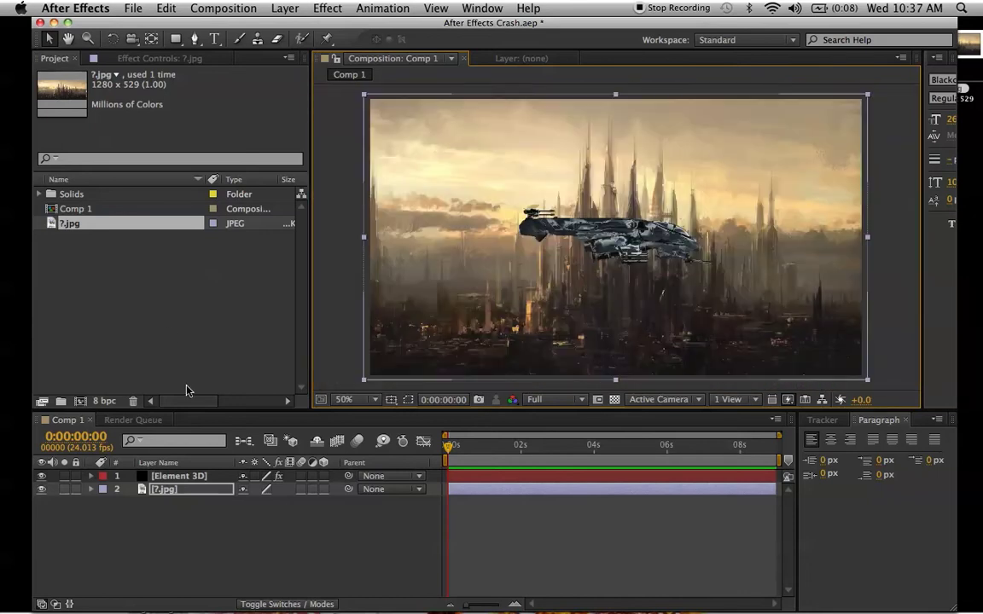
pyautogui.click(186, 475)
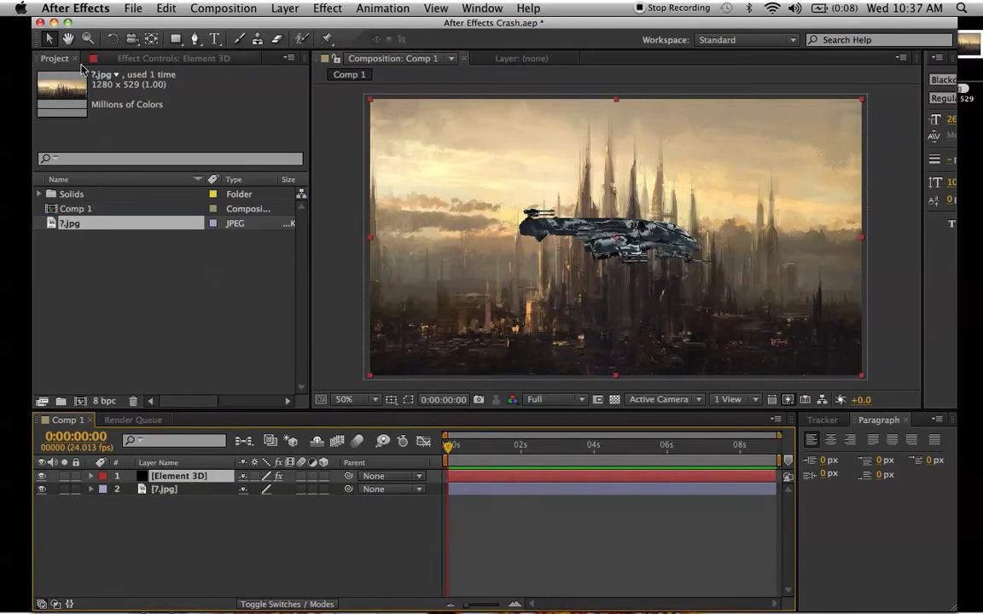
# - Under Particle Replicator, set the ship's Position XY to 438,378 and Position Z to 310
pyautogui.click(134, 58)
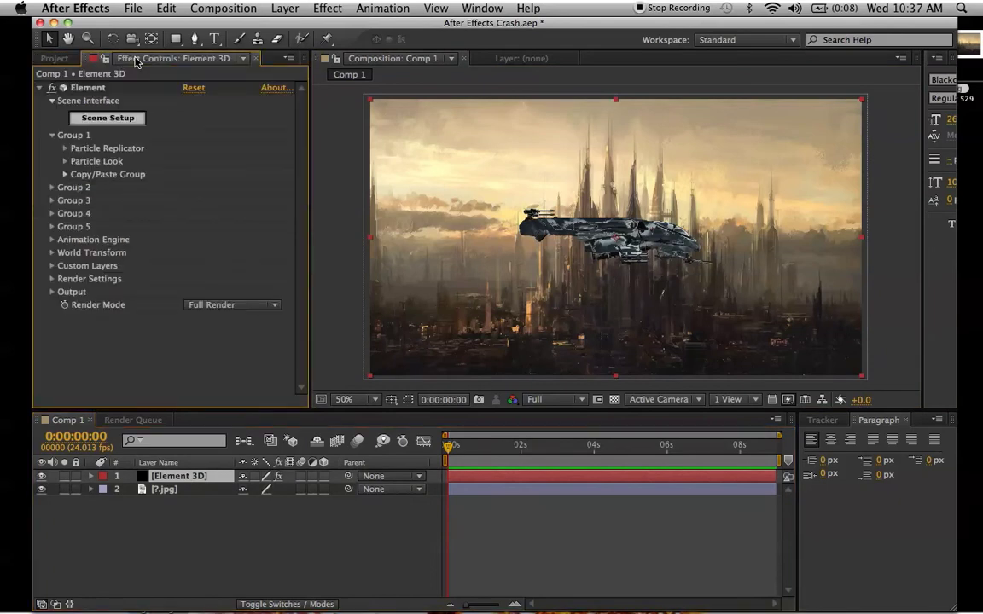
pyautogui.click(65, 148)
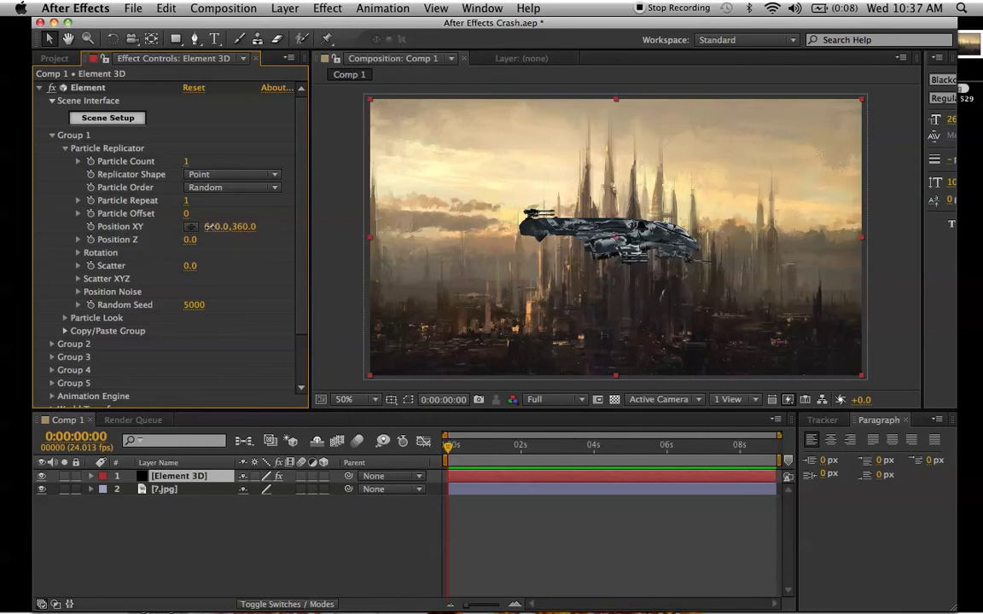
pyautogui.moveTo(207, 226); pyautogui.dragTo(232, 233)
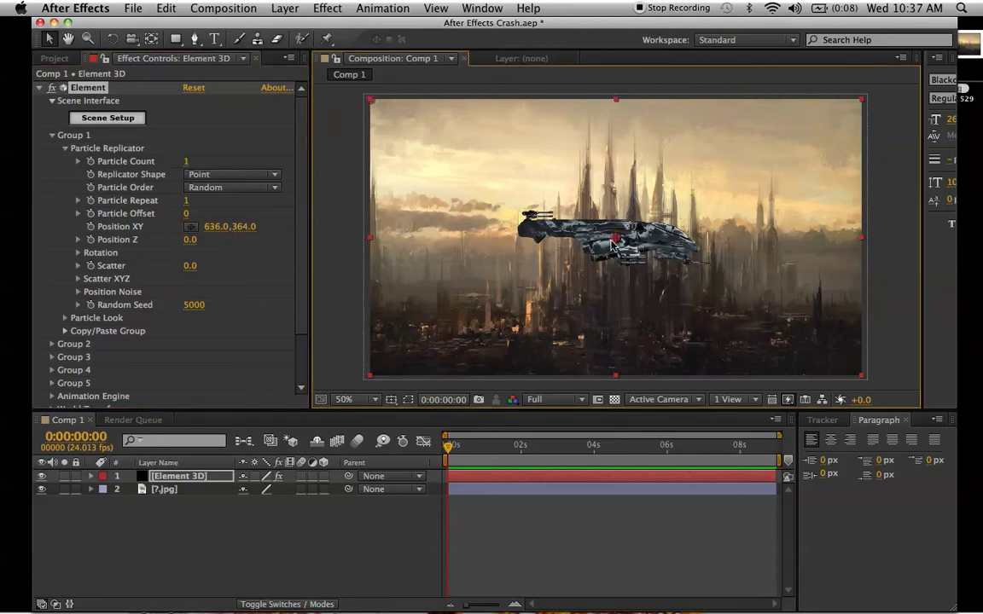
pyautogui.moveTo(611, 245); pyautogui.dragTo(536, 251)
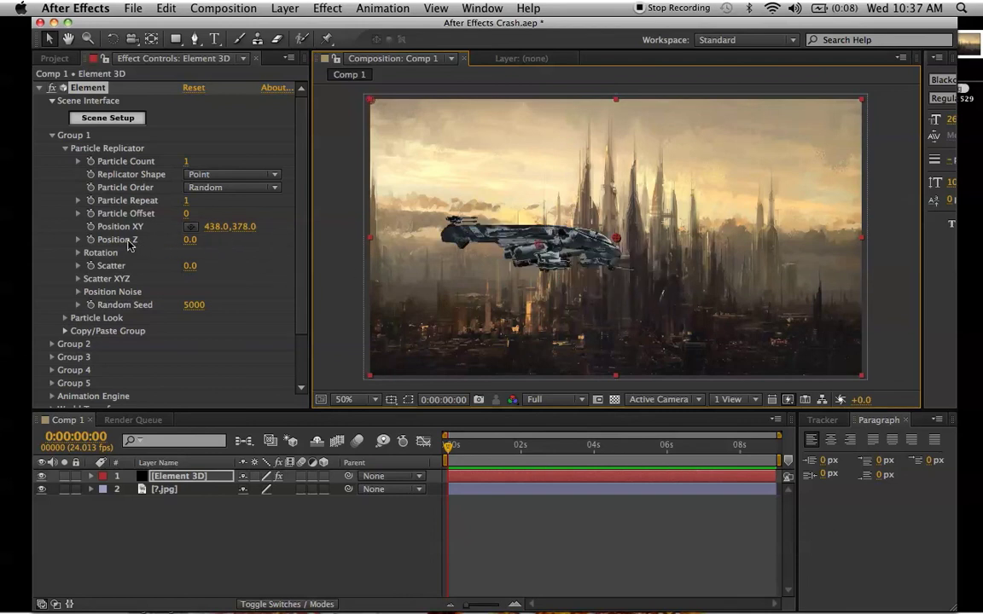
pyautogui.moveTo(187, 247); pyautogui.dragTo(123, 247)
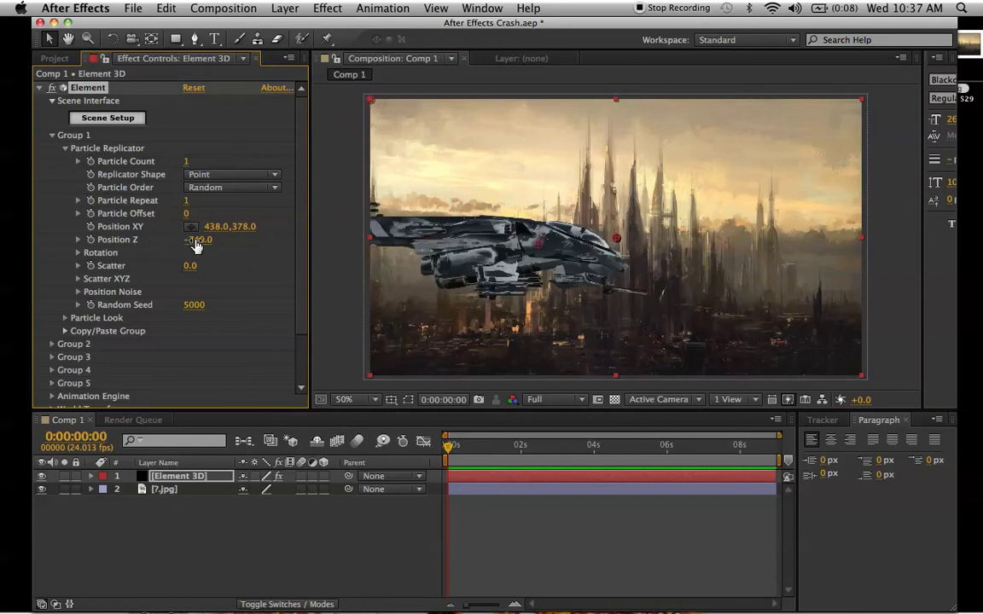
pyautogui.moveTo(195, 244); pyautogui.dragTo(236, 245)
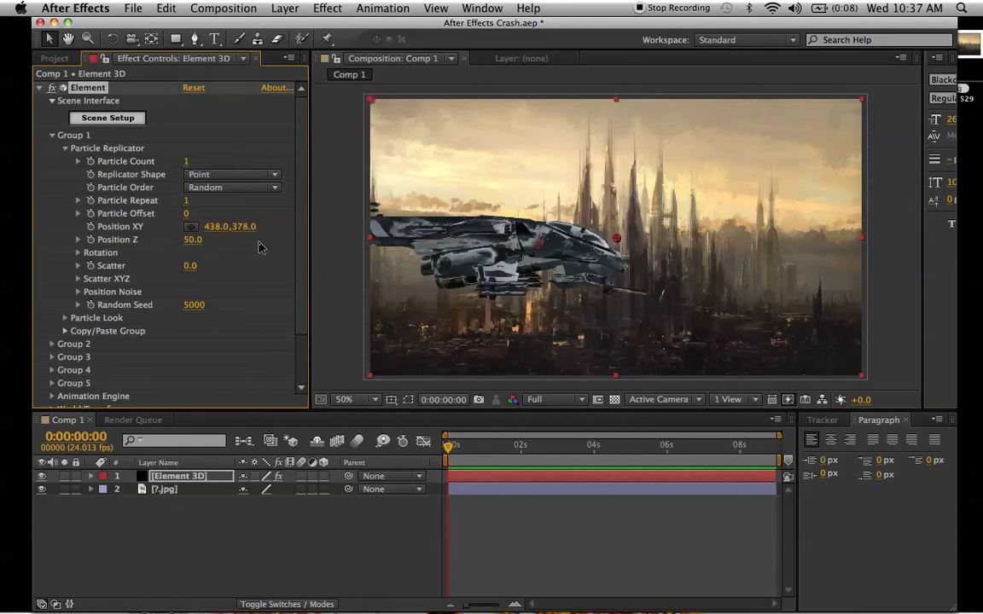
pyautogui.click(203, 247)
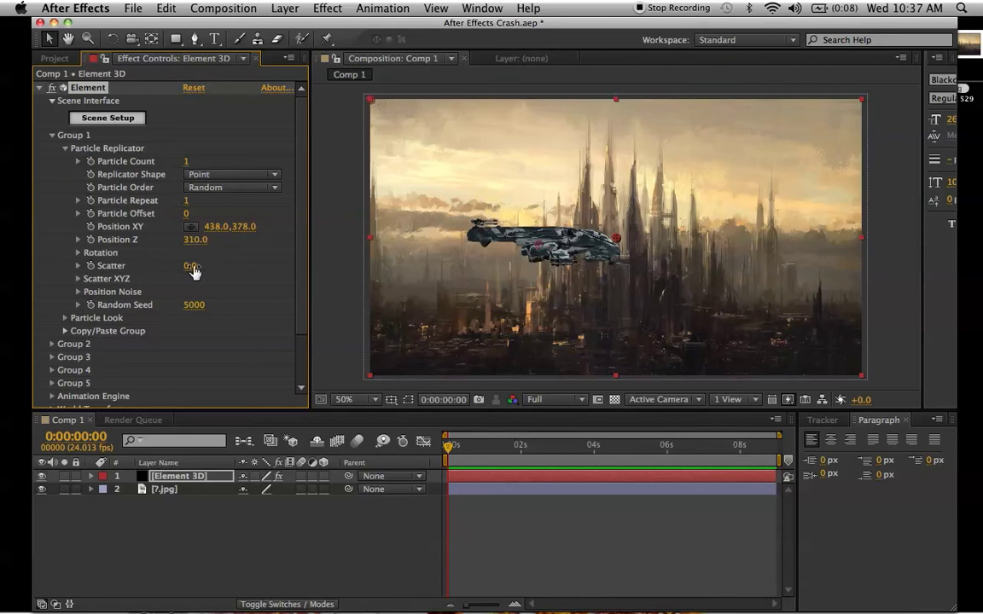
# - Rotate the ship to X 8°, Y 5°, leaving Z at 0°
pyautogui.click(78, 254)
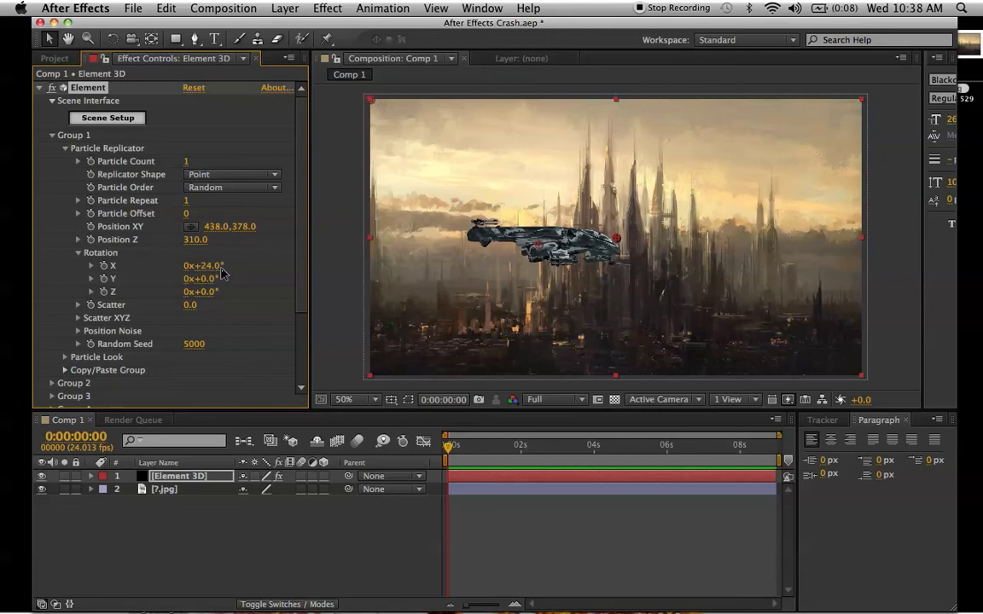
pyautogui.moveTo(221, 271); pyautogui.dragTo(202, 273)
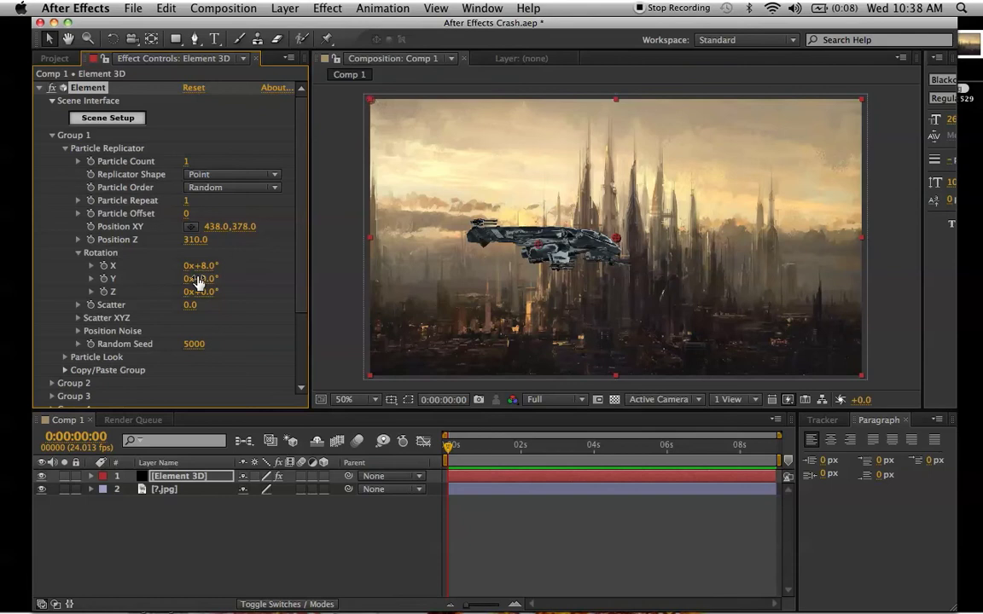
pyautogui.moveTo(205, 282)
pyautogui.mouseDown()
pyautogui.moveTo(220, 280)
pyautogui.moveTo(181, 287)
pyautogui.moveTo(198, 286)
pyautogui.mouseUp()
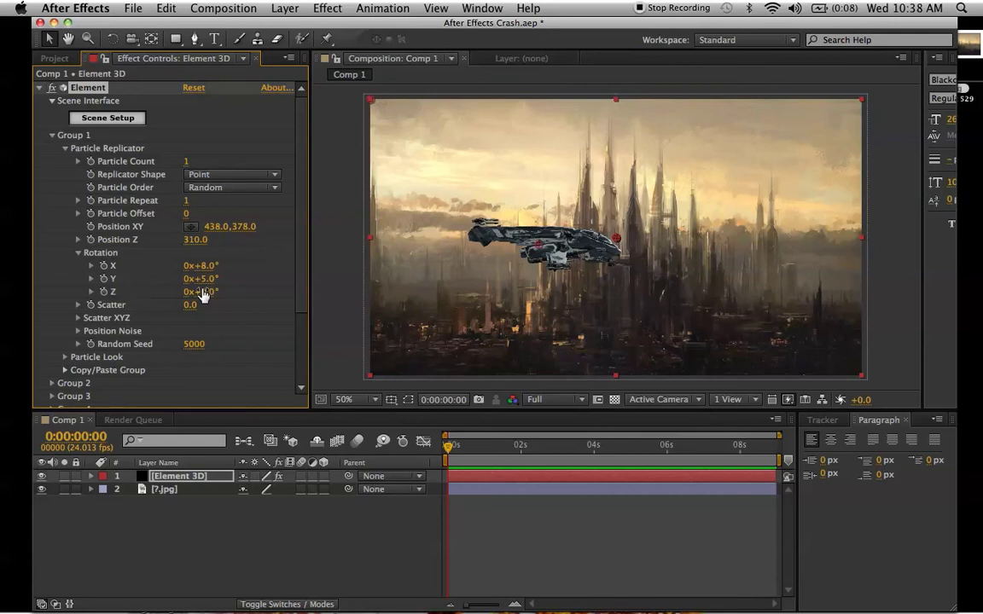
pyautogui.moveTo(205, 292); pyautogui.dragTo(223, 295)
pyautogui.press('super+z')
# - Zoom the view out and move the ship to the left edge at -42,402
pyautogui.press(',')
pyautogui.press(',')
pyautogui.press('super+z')
pyautogui.moveTo(574, 245); pyautogui.dragTo(485, 247)
# - Set the ship's Position Z to -60, then scrub it up to 210
pyautogui.press('.')
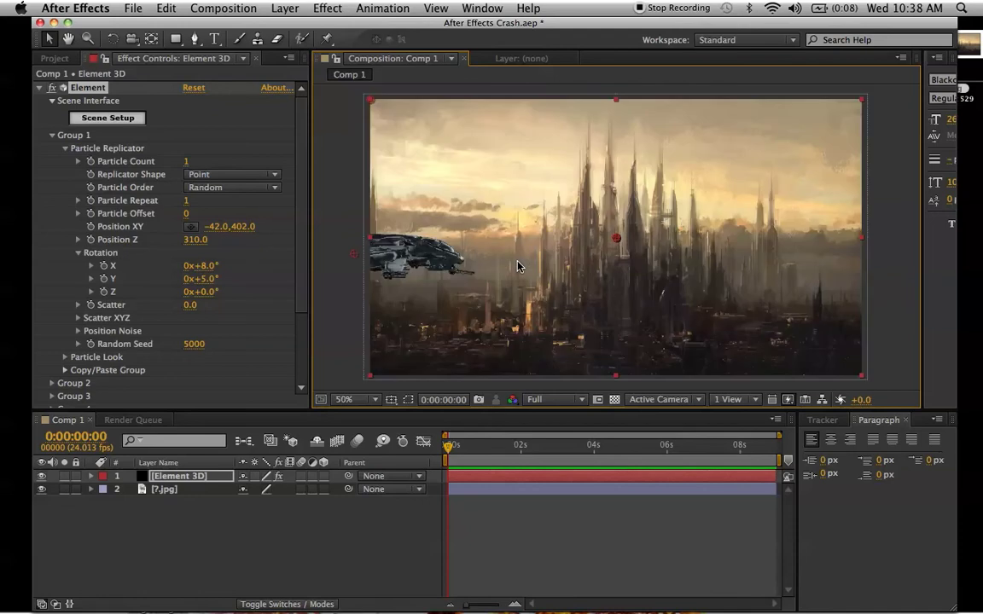
pyautogui.press(',')
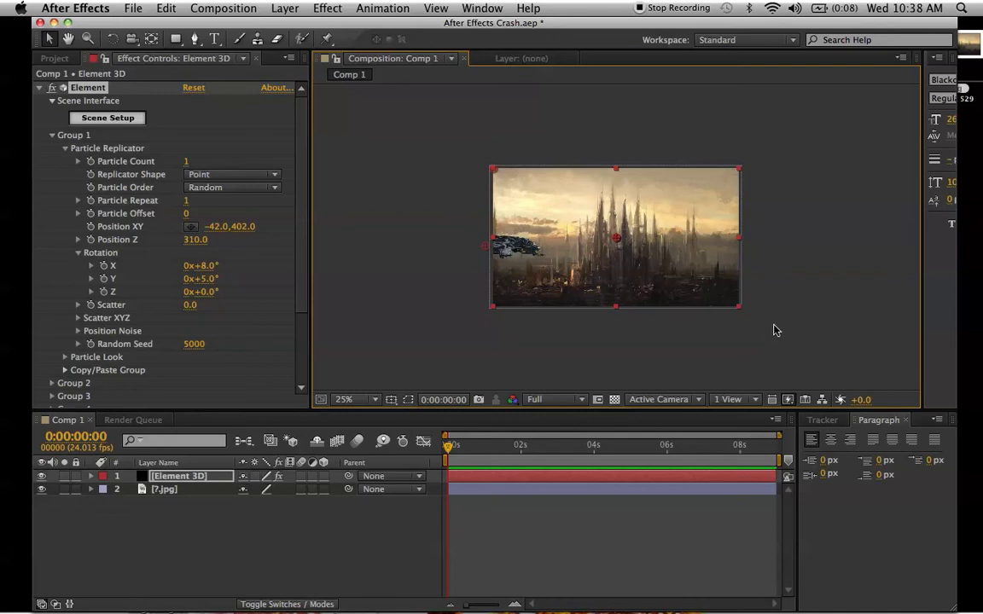
pyautogui.click(189, 239)
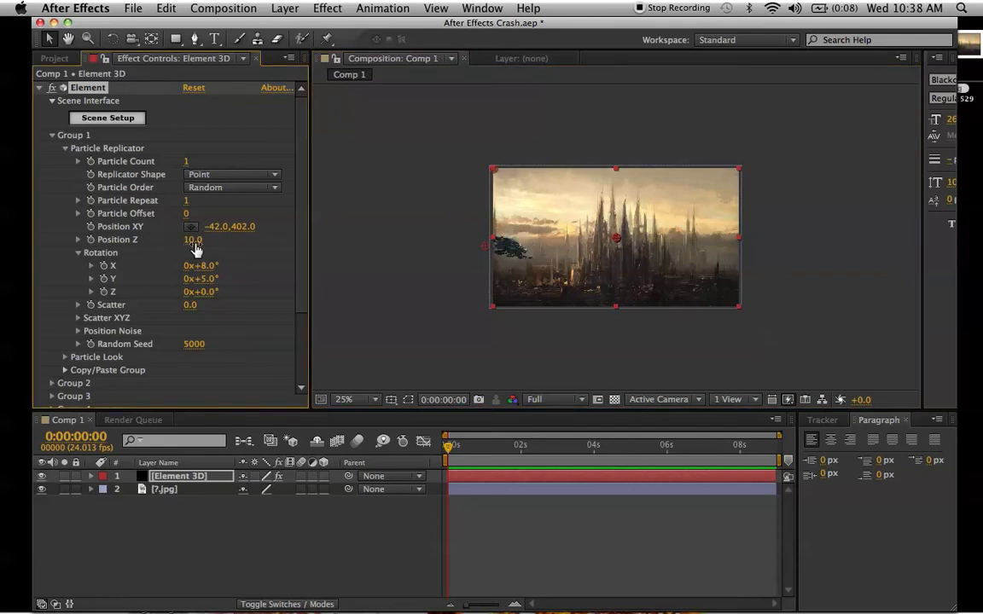
pyautogui.click(190, 240)
pyautogui.write('-60')
pyautogui.press('Return')
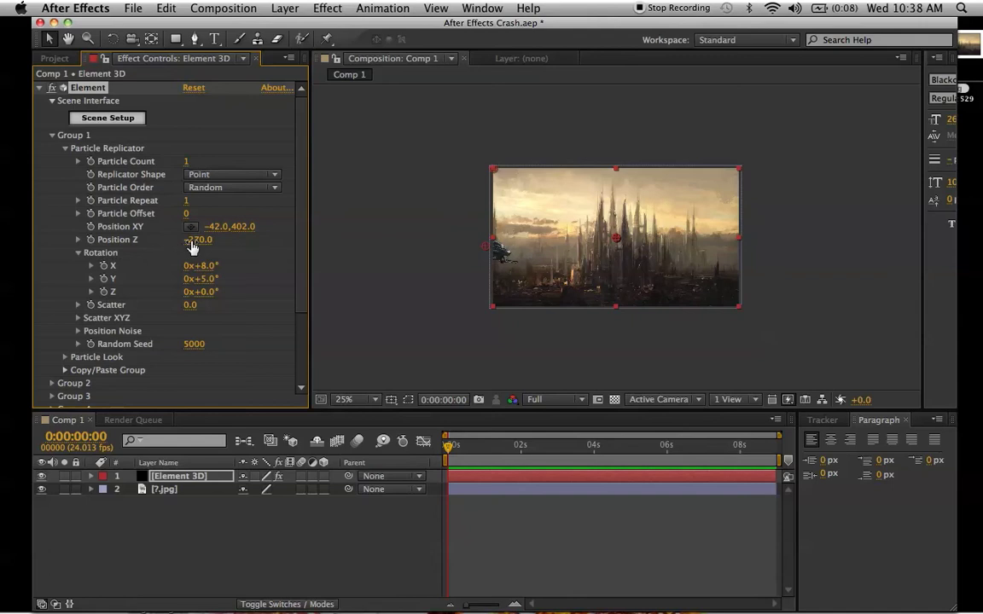
pyautogui.moveTo(213, 239); pyautogui.dragTo(226, 243)
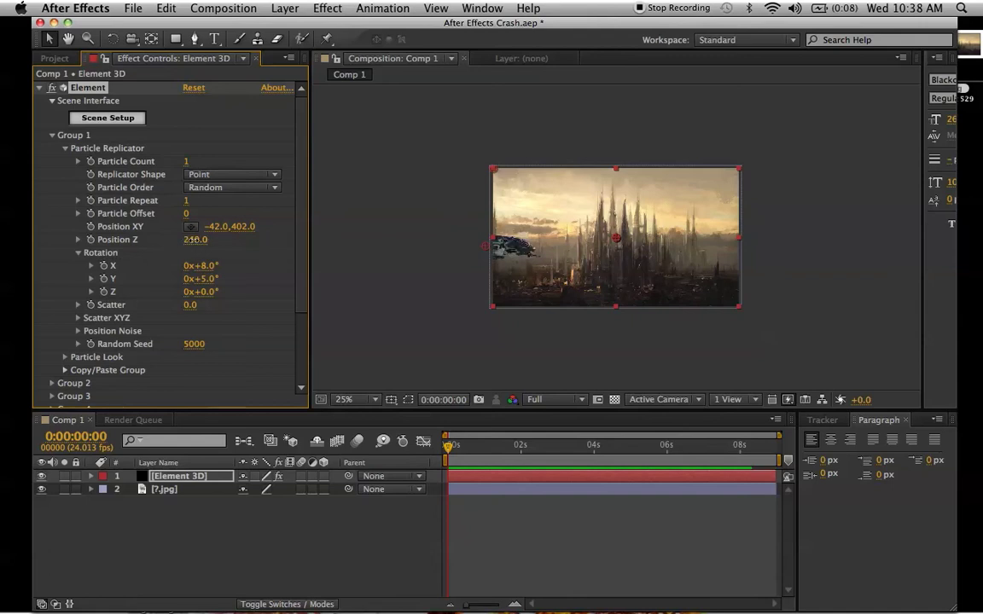
# - Raise Position Z through 990 to 1340 and drag the ship left to about -374,390
pyautogui.click(196, 240)
pyautogui.write('990')
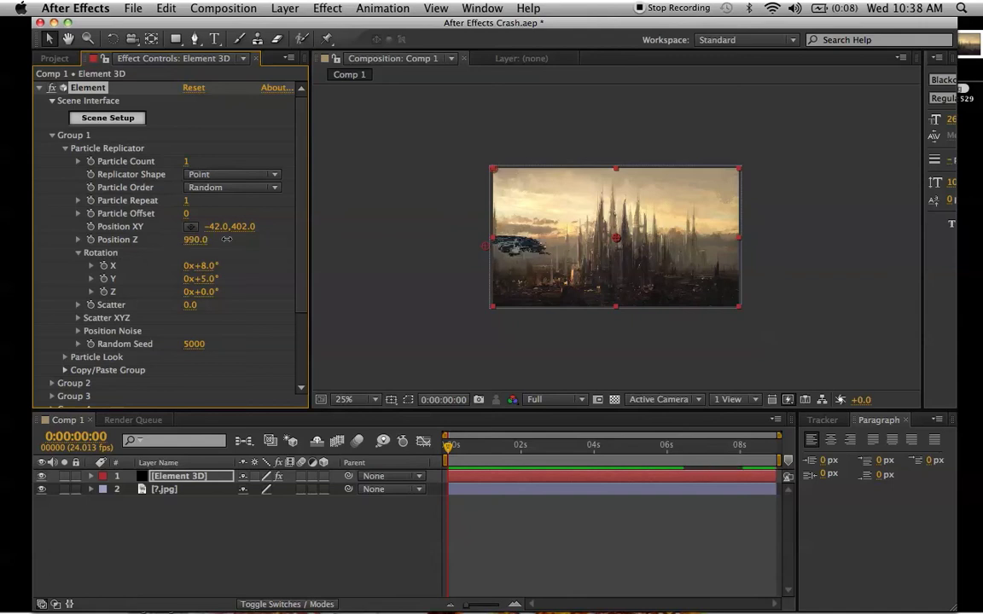
pyautogui.press('Return')
pyautogui.moveTo(202, 248); pyautogui.dragTo(215, 248)
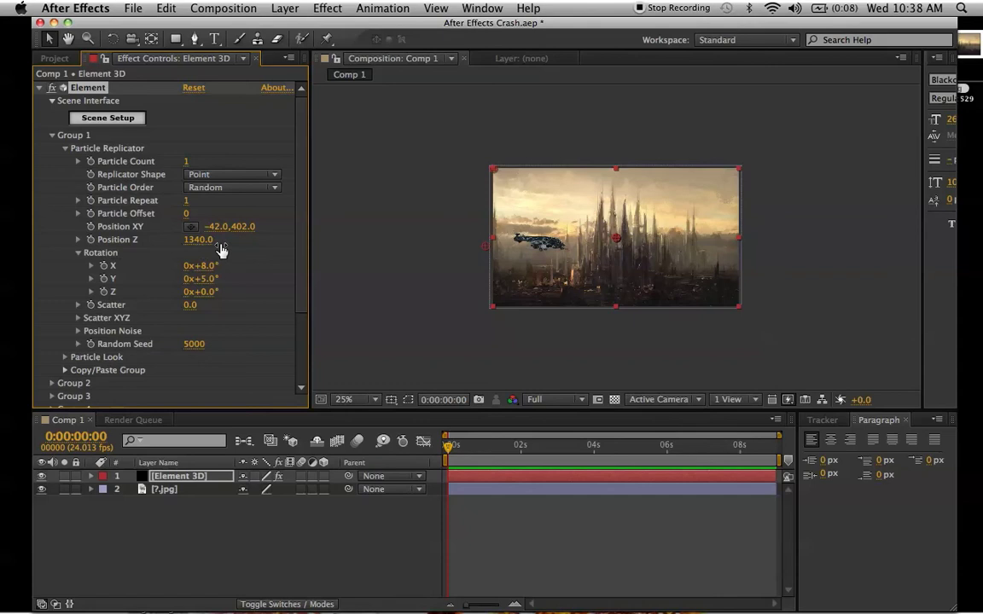
pyautogui.click(486, 250)
pyautogui.moveTo(486, 250); pyautogui.dragTo(420, 247)
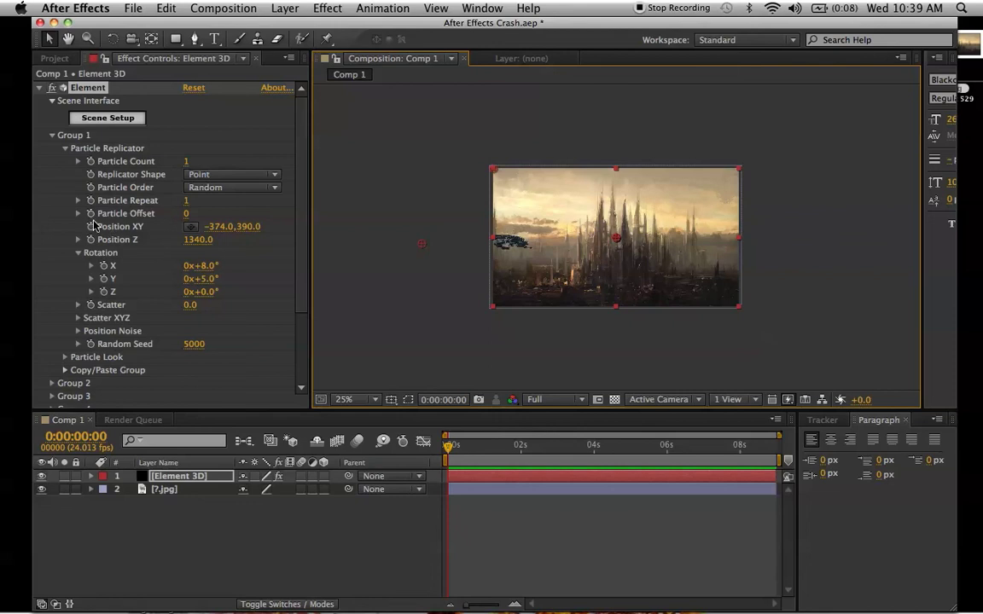
# - Keyframe the ship: city centre with Rotation Y 56° at 4s, off lower-right (1982,1074) at the end
pyautogui.click(92, 229)
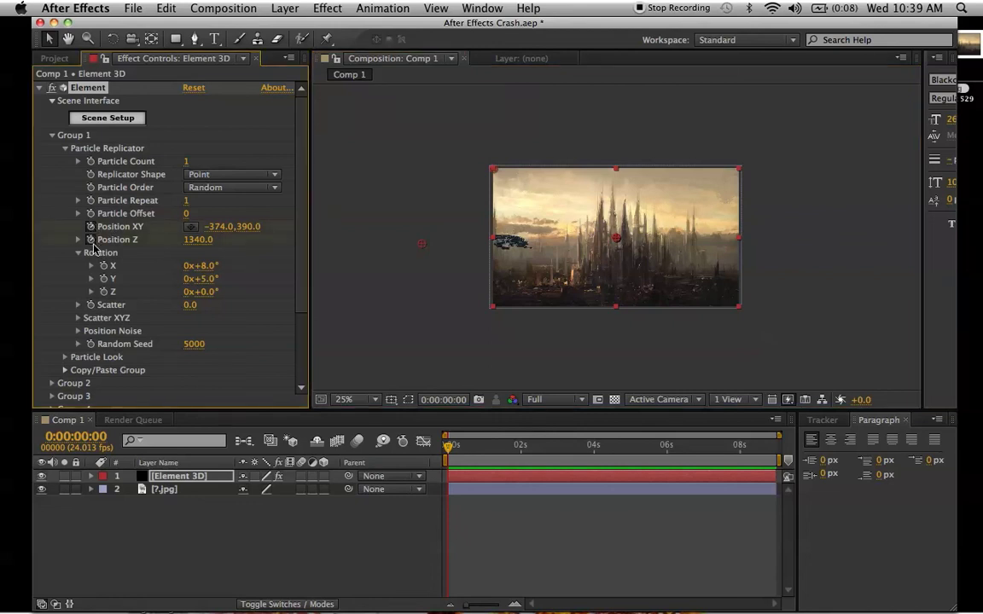
pyautogui.click(92, 242)
pyautogui.click(595, 447)
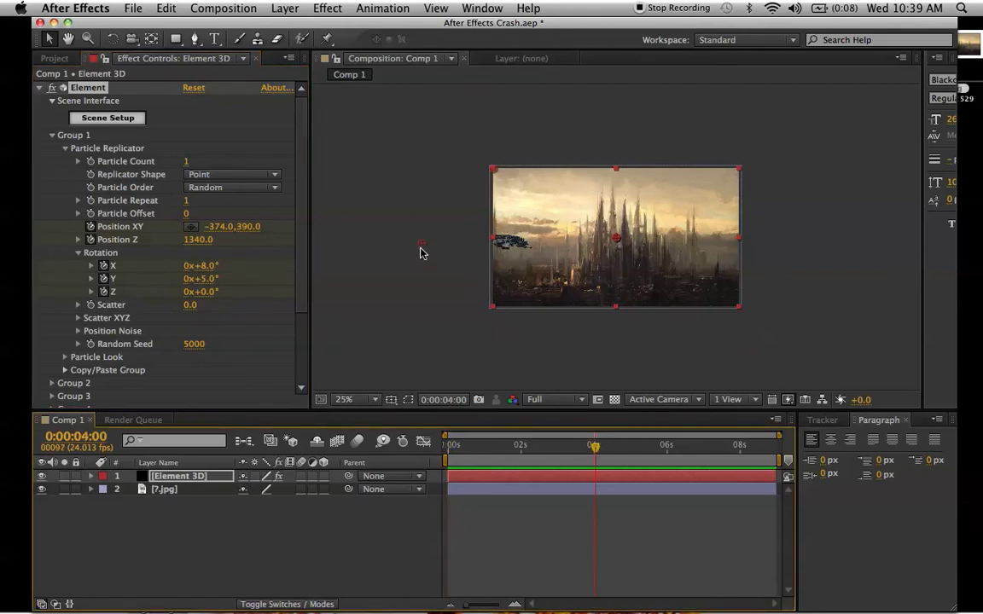
pyautogui.moveTo(421, 251); pyautogui.dragTo(612, 250)
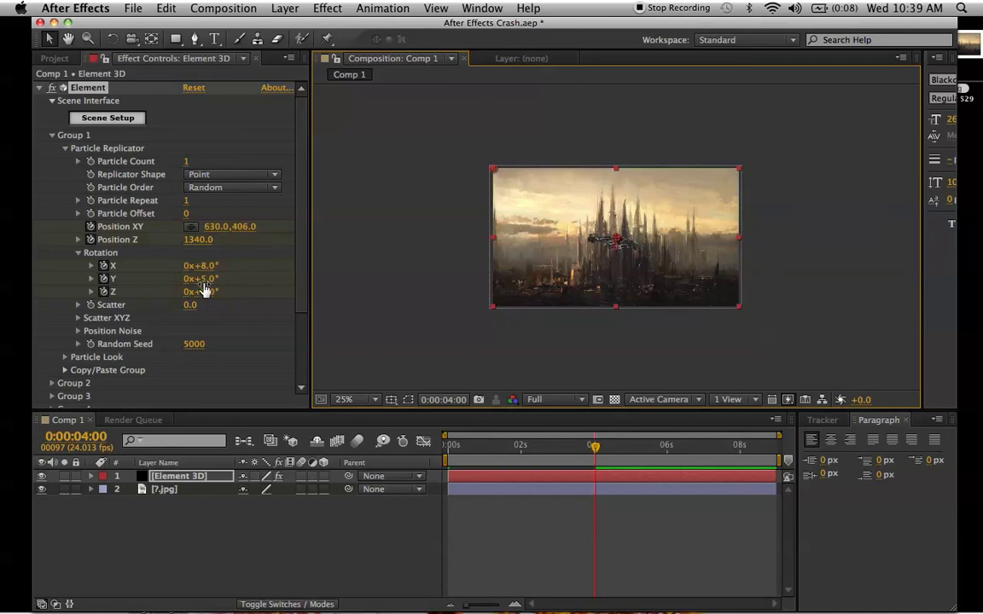
pyautogui.moveTo(203, 284); pyautogui.dragTo(221, 279)
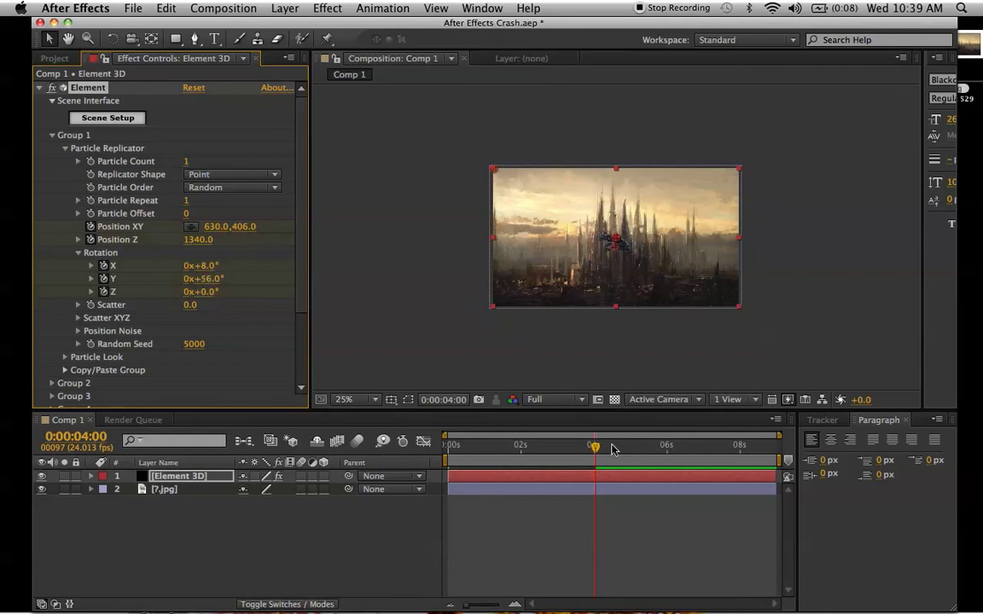
pyautogui.moveTo(594, 447); pyautogui.dragTo(786, 452)
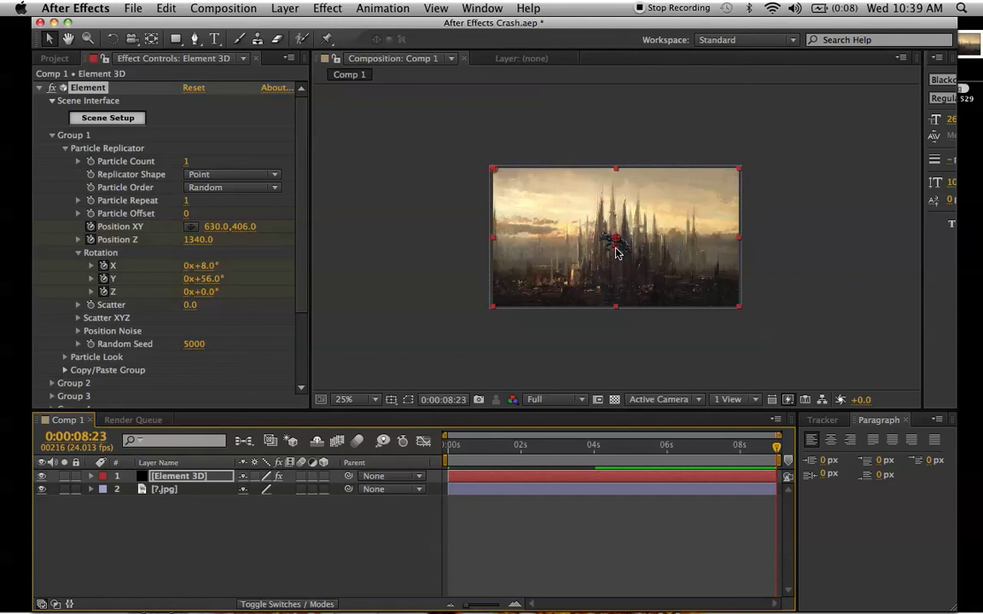
pyautogui.moveTo(618, 253); pyautogui.dragTo(876, 381)
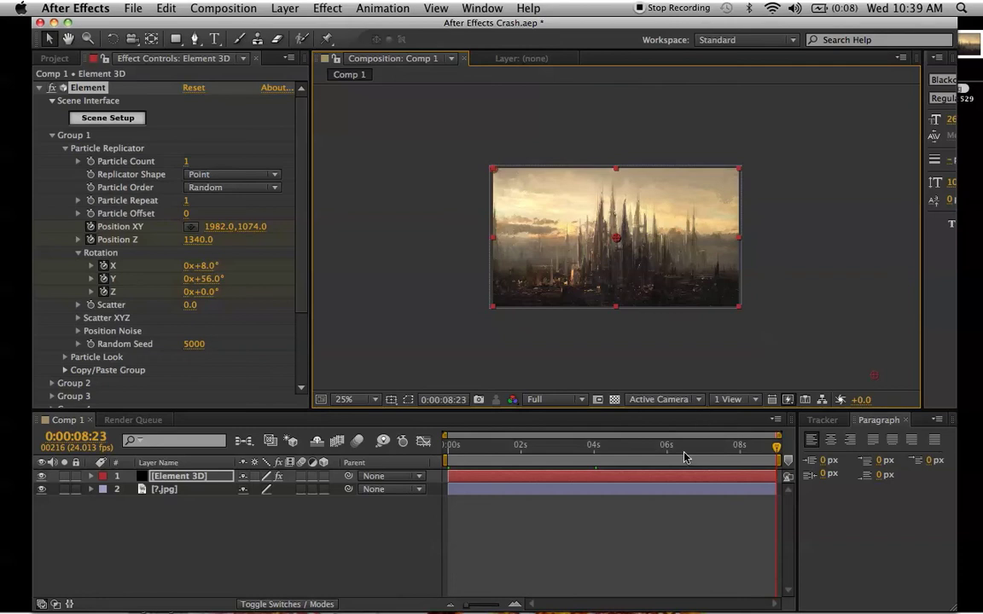
# - Play the spaceship's flight preview from the start of the animation
pyautogui.moveTo(685, 458); pyautogui.dragTo(438, 456)
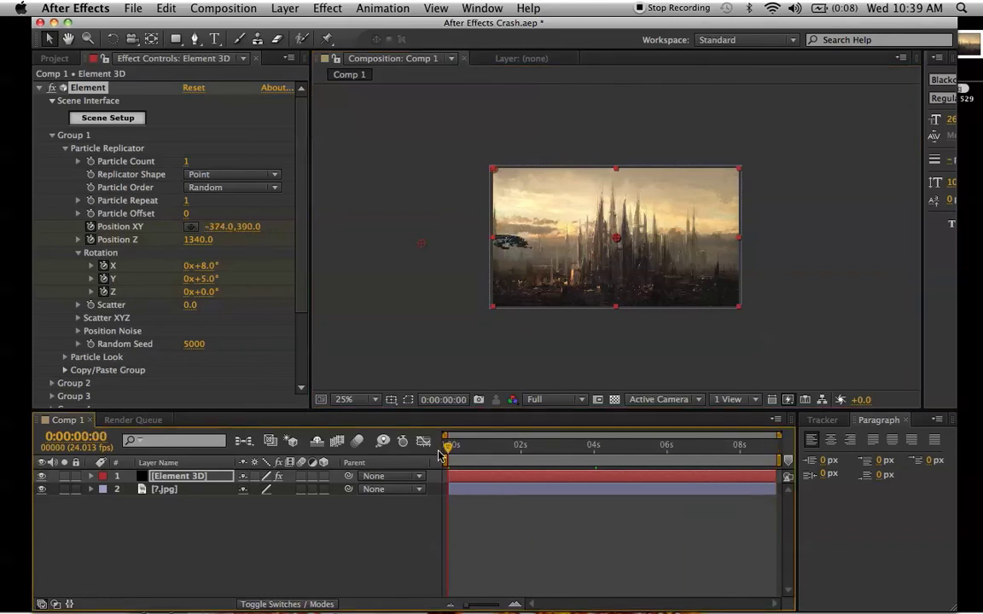
pyautogui.press('space')
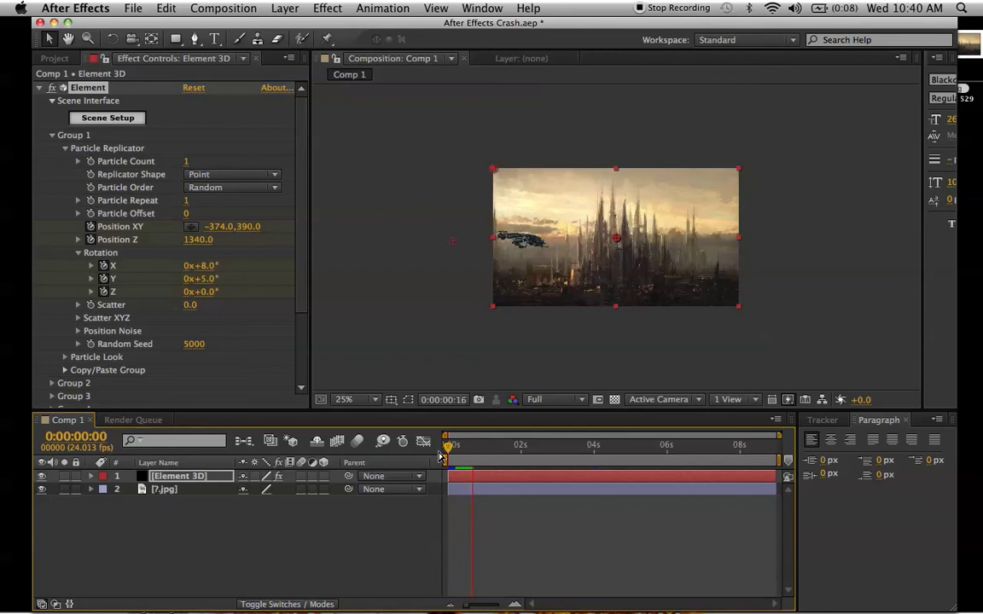
pyautogui.press('space')
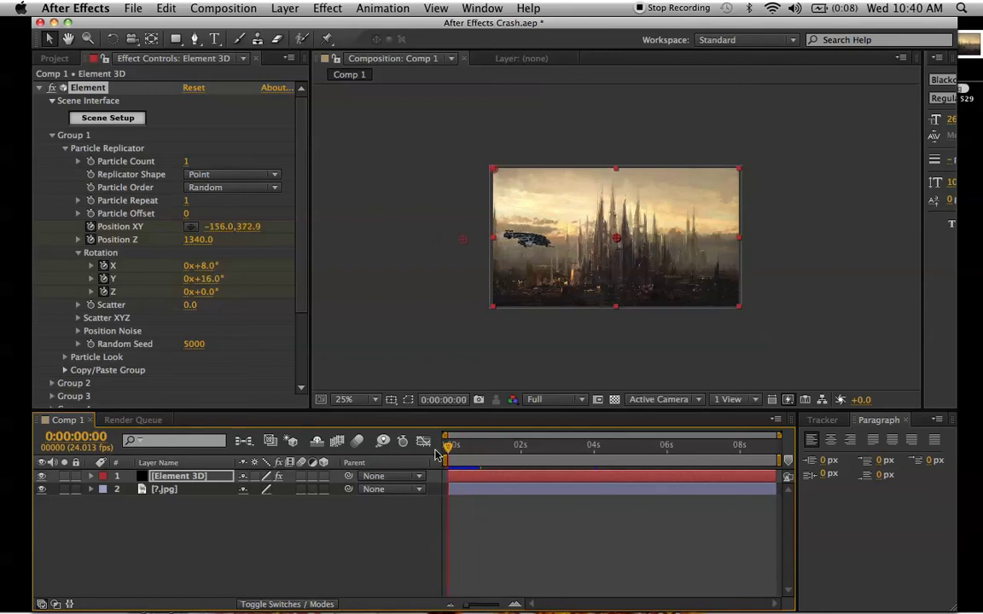
# - Drop the Composition viewer resolution to Quarter and RAM-preview the flight again
pyautogui.click(582, 400)
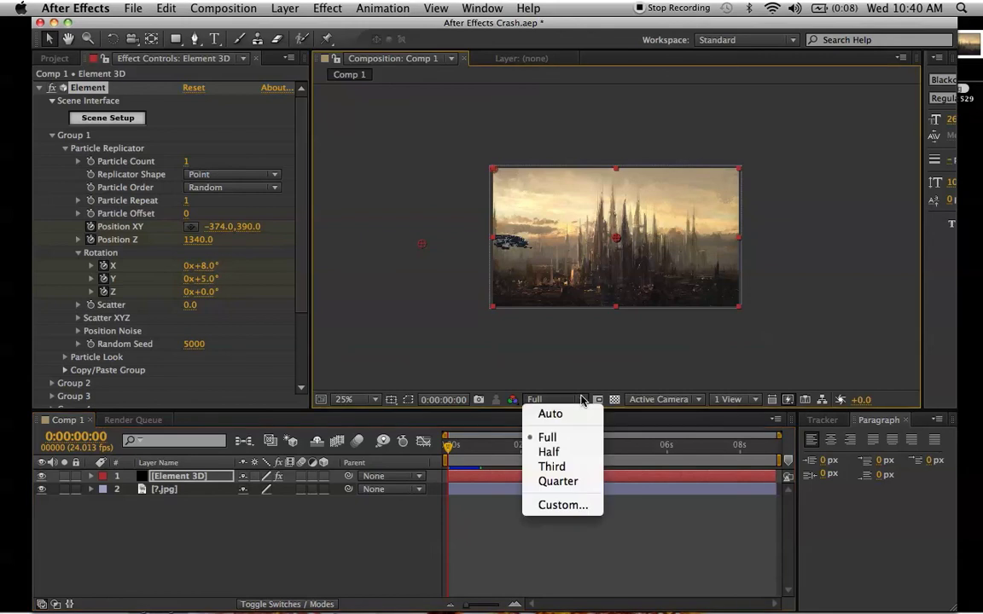
pyautogui.click(559, 482)
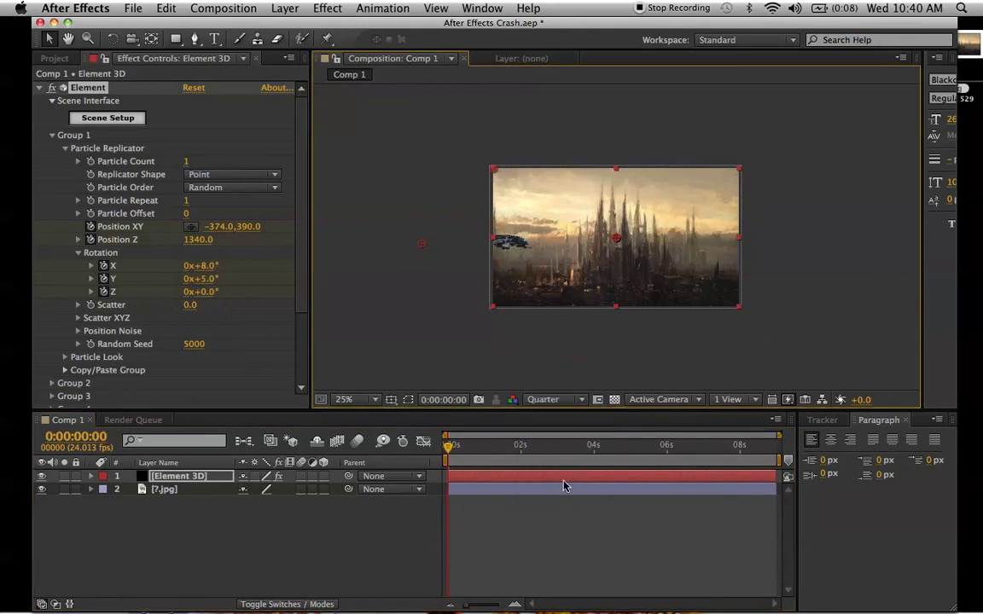
pyautogui.click(578, 402)
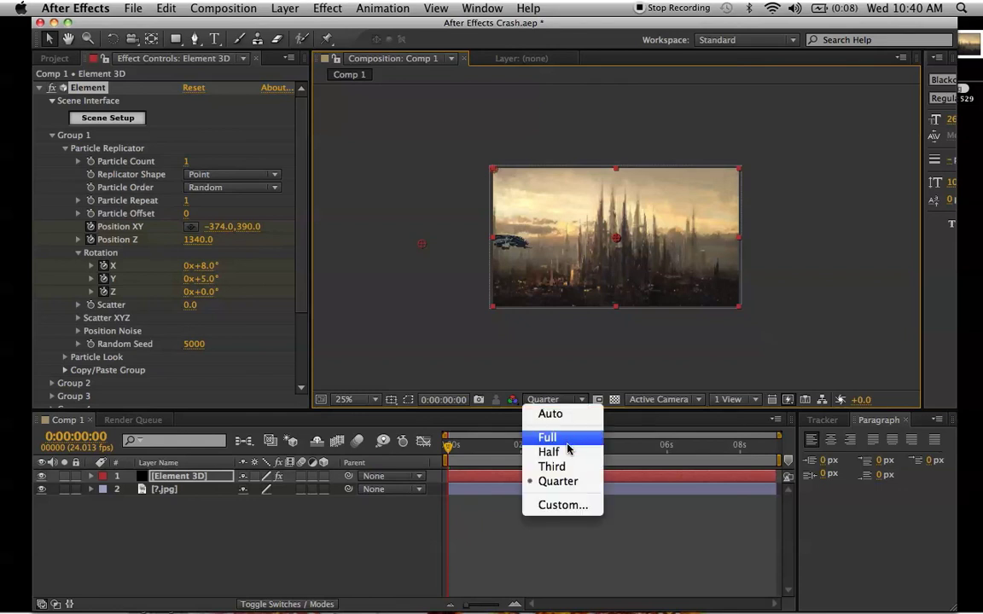
pyautogui.click(563, 483)
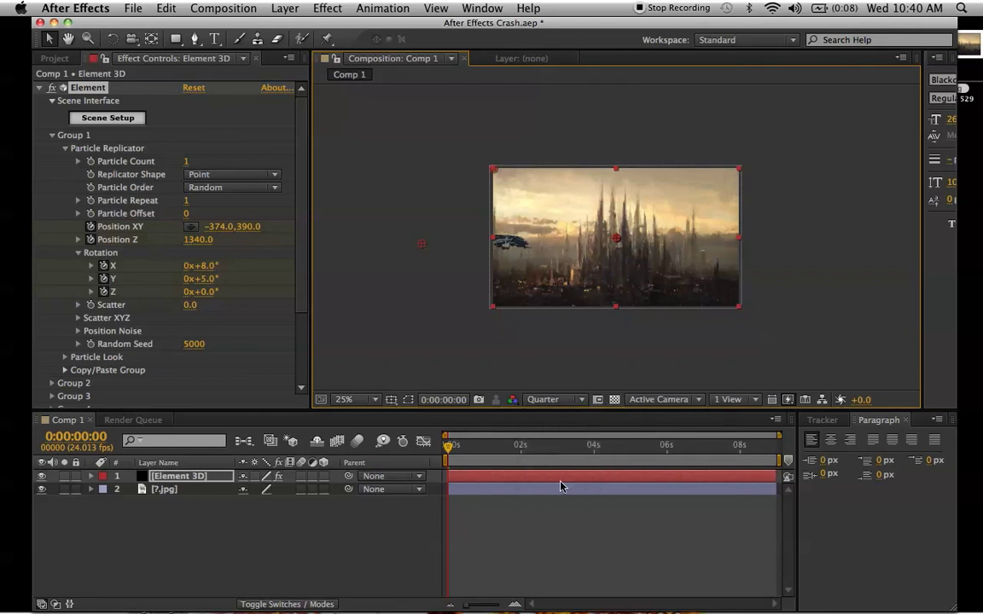
pyautogui.press('KP_0')
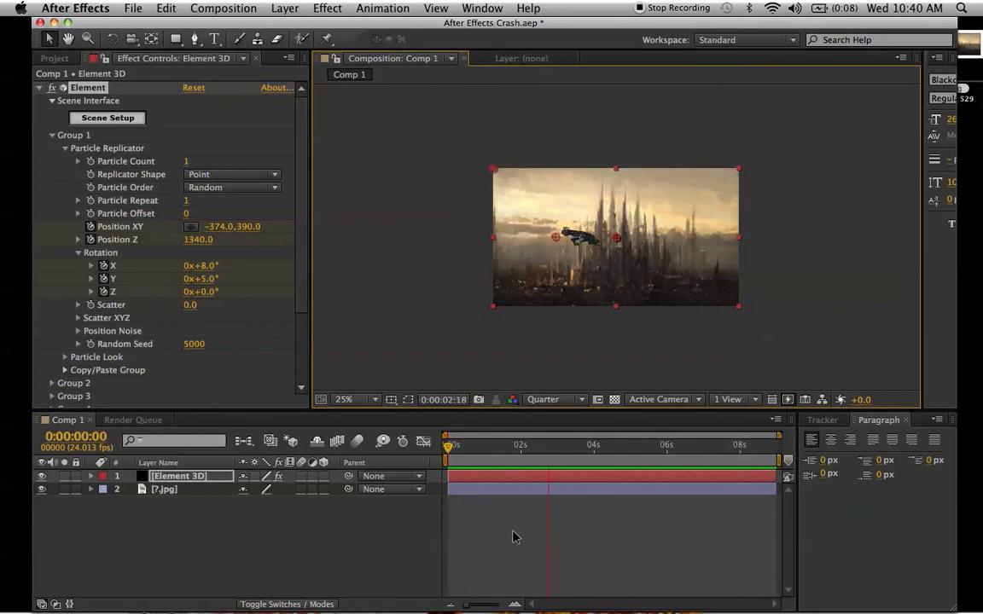
# - At about 2.5 seconds, try Element X rotation values of 22° then 9°, and replay from the start
pyautogui.press('space')
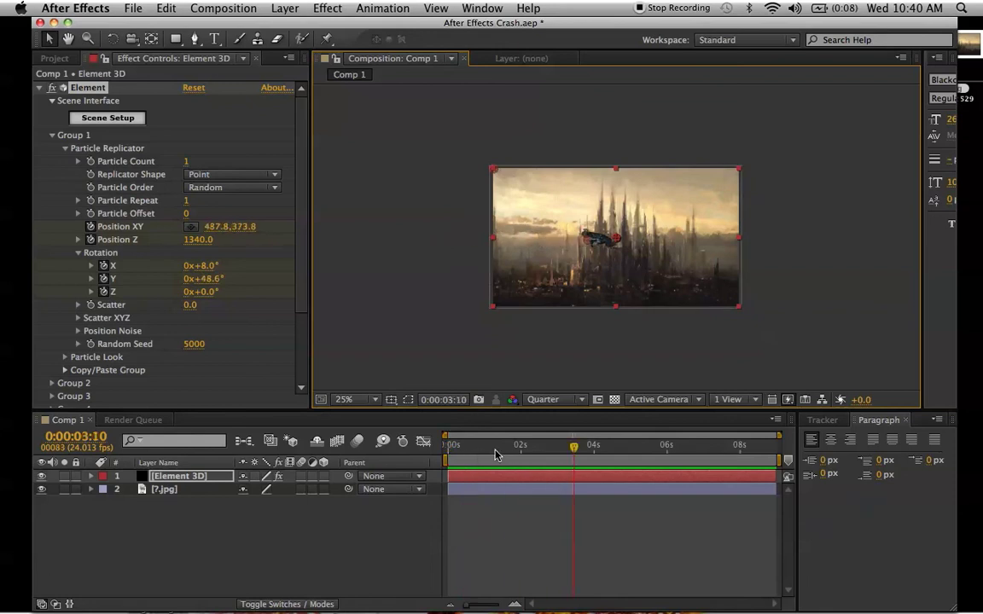
pyautogui.click(544, 445)
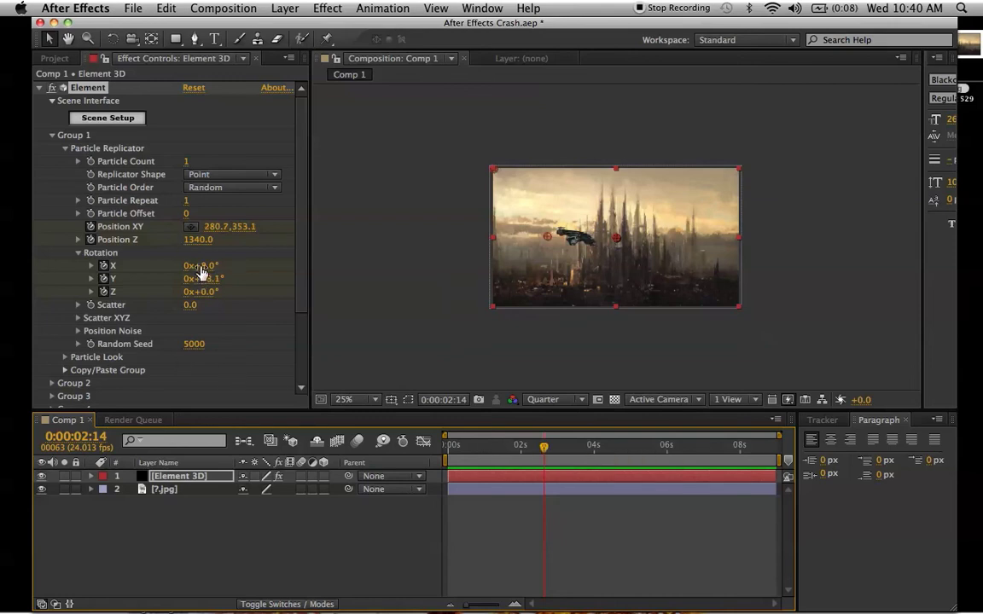
pyautogui.moveTo(202, 265); pyautogui.dragTo(216, 271)
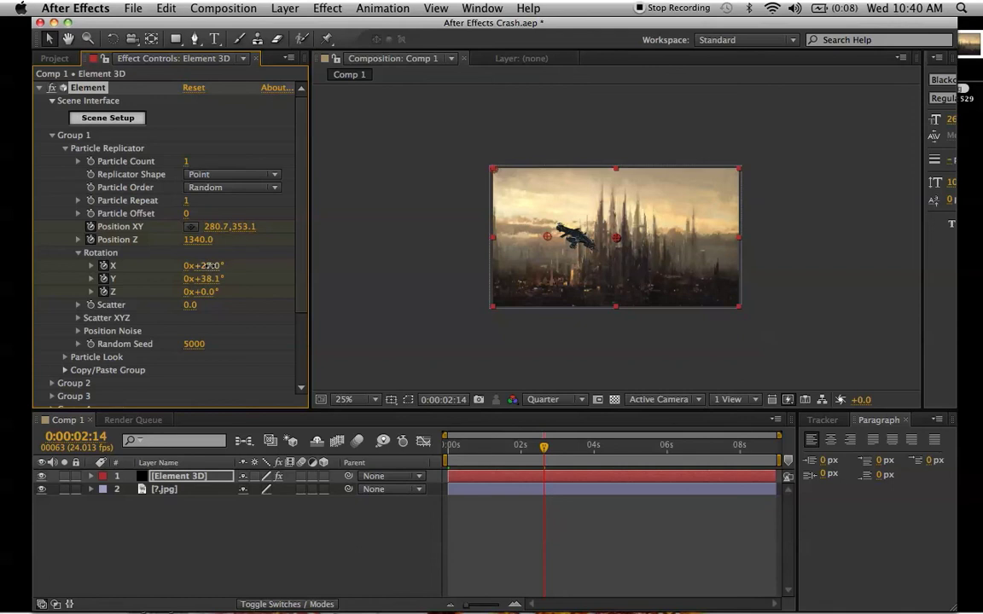
pyautogui.click(208, 265)
pyautogui.write('22')
pyautogui.press('Return')
pyautogui.click(205, 266)
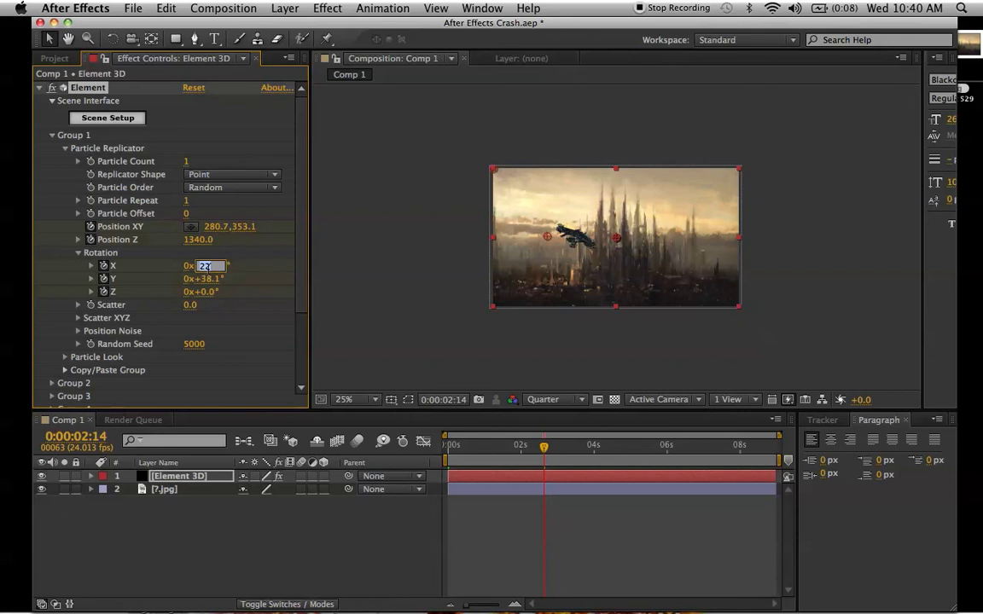
pyautogui.press('Return')
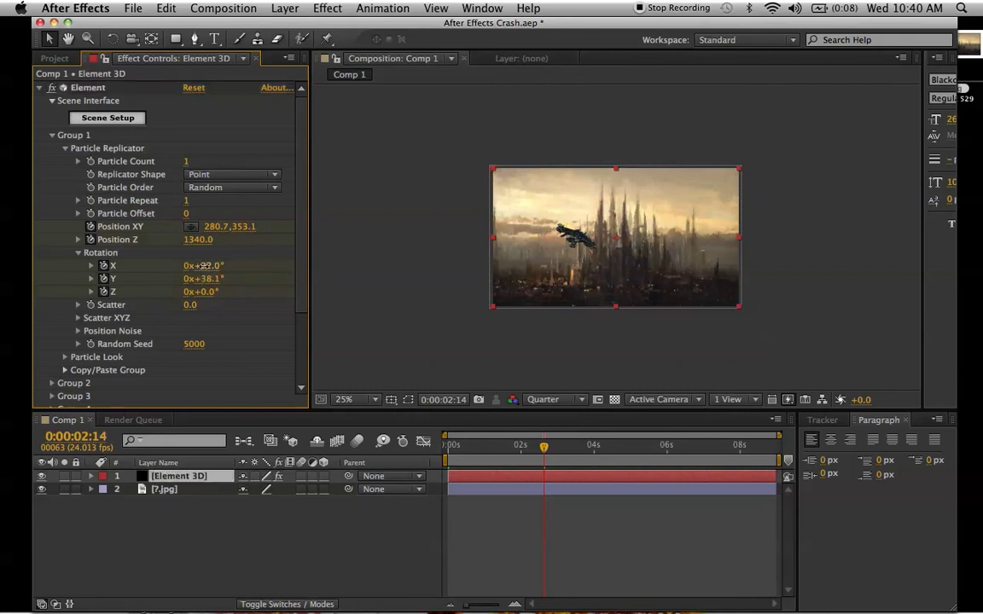
pyautogui.moveTo(204, 265); pyautogui.dragTo(198, 275)
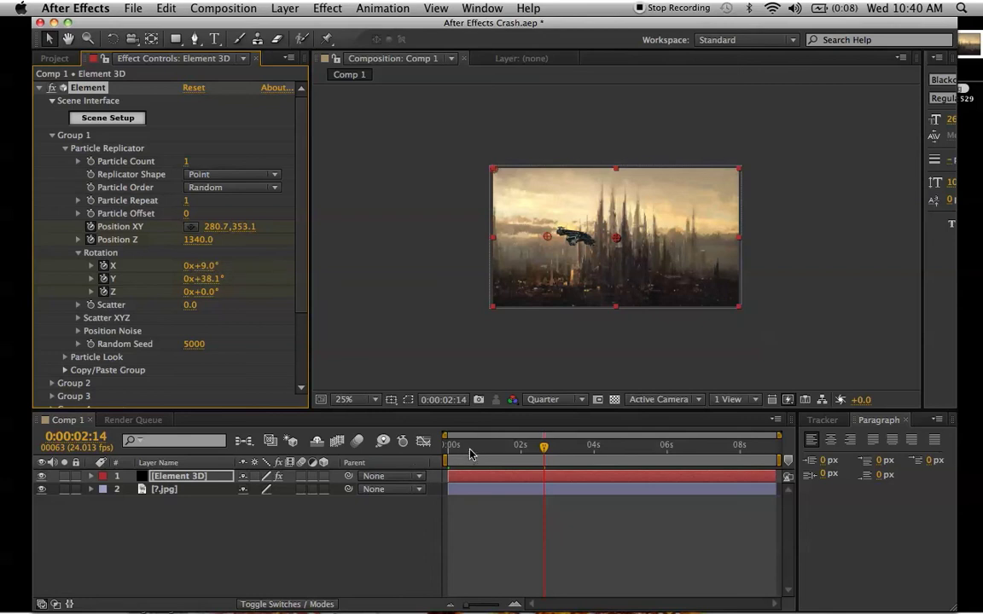
pyautogui.moveTo(470, 452); pyautogui.dragTo(447, 451)
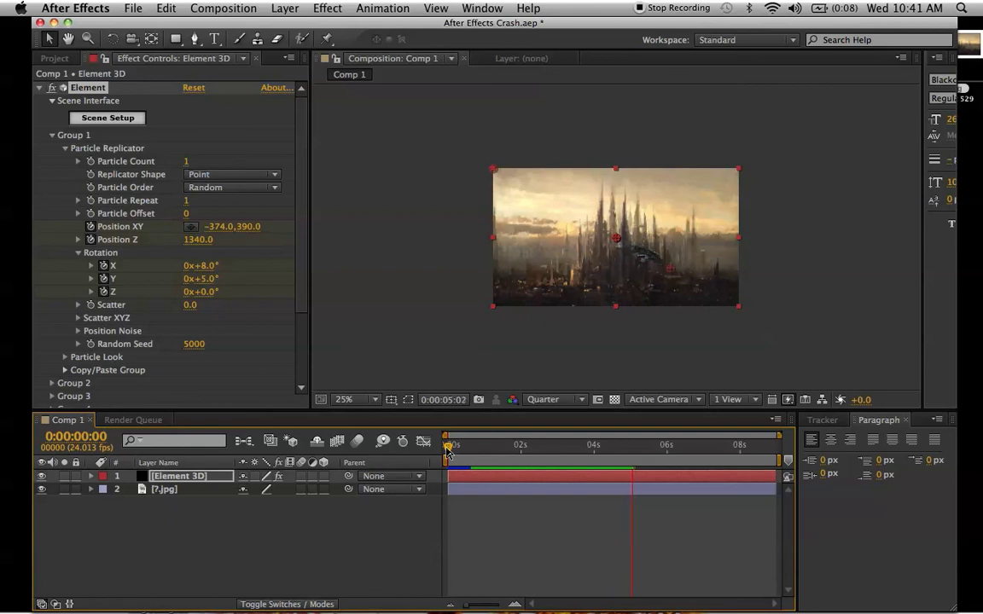
# - Set the ship's X rotation to 15° at 0:00:02:19 and return to the start
pyautogui.press('space')
pyautogui.click(552, 454)
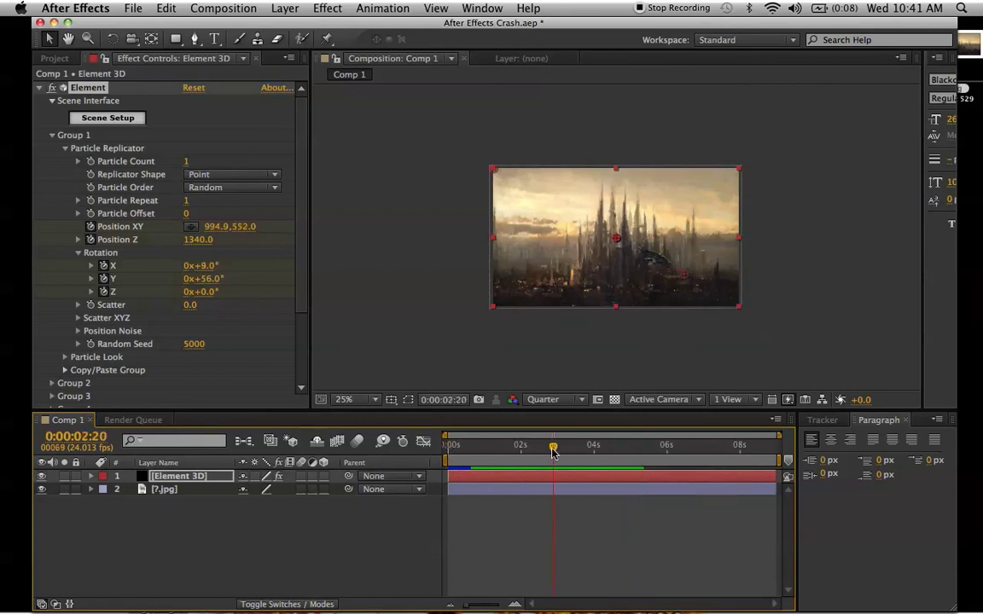
pyautogui.click(199, 265)
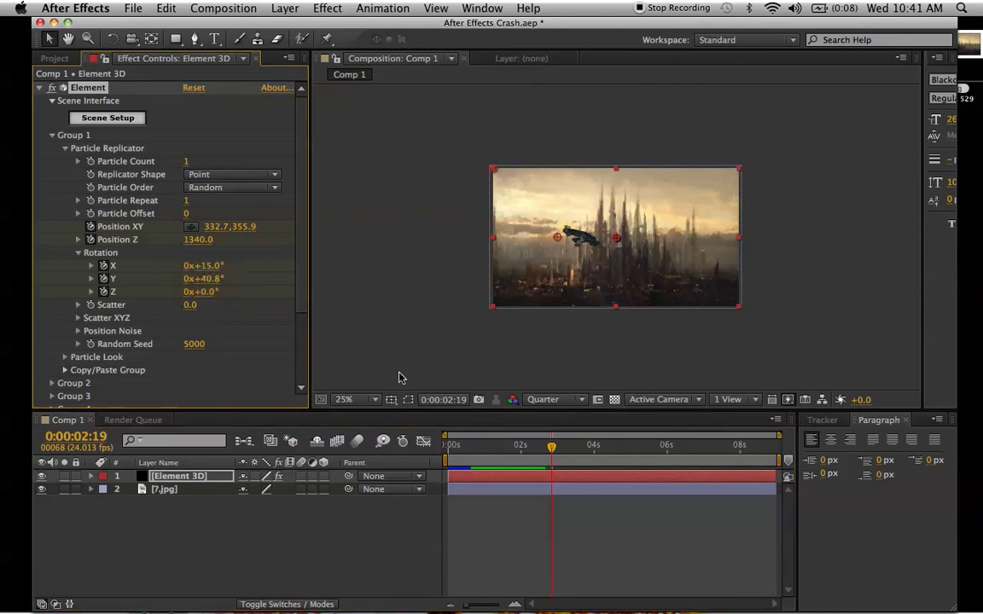
pyautogui.moveTo(499, 444); pyautogui.dragTo(445, 447)
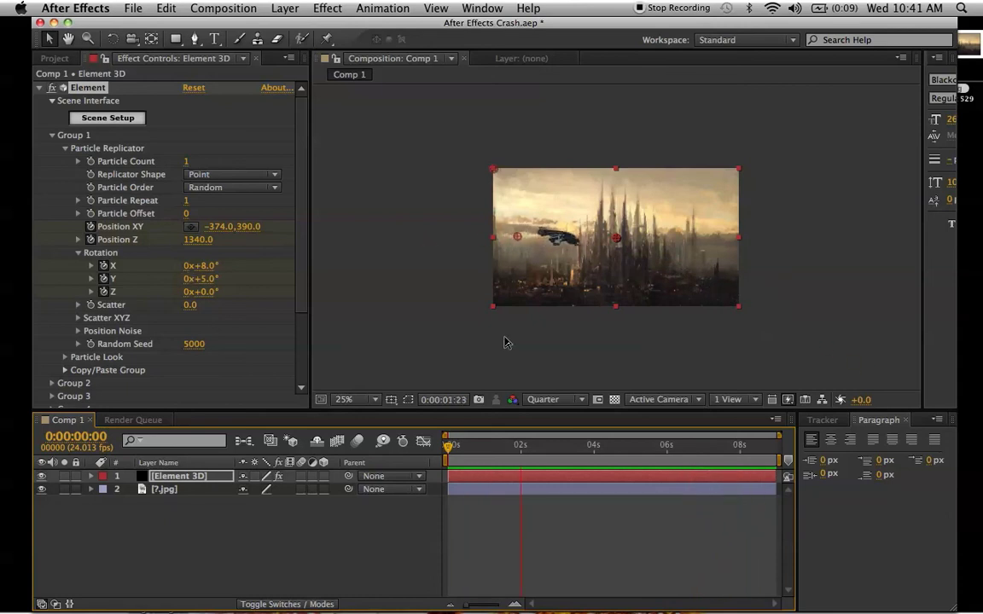
# - Switch the viewer to Full resolution and preview the flight, stopping at 0:00:05:01
pyautogui.click(579, 401)
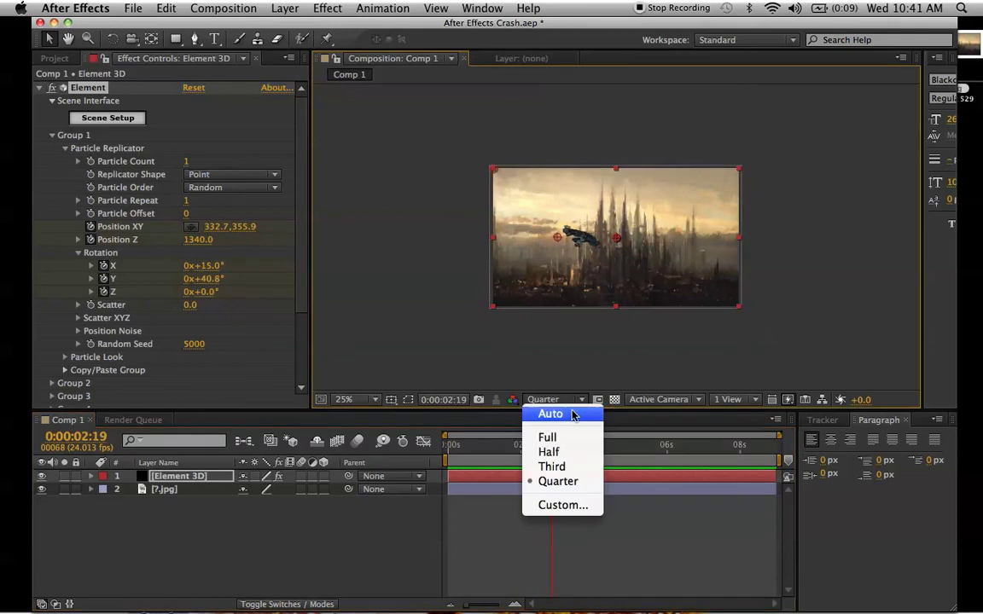
pyautogui.click(547, 437)
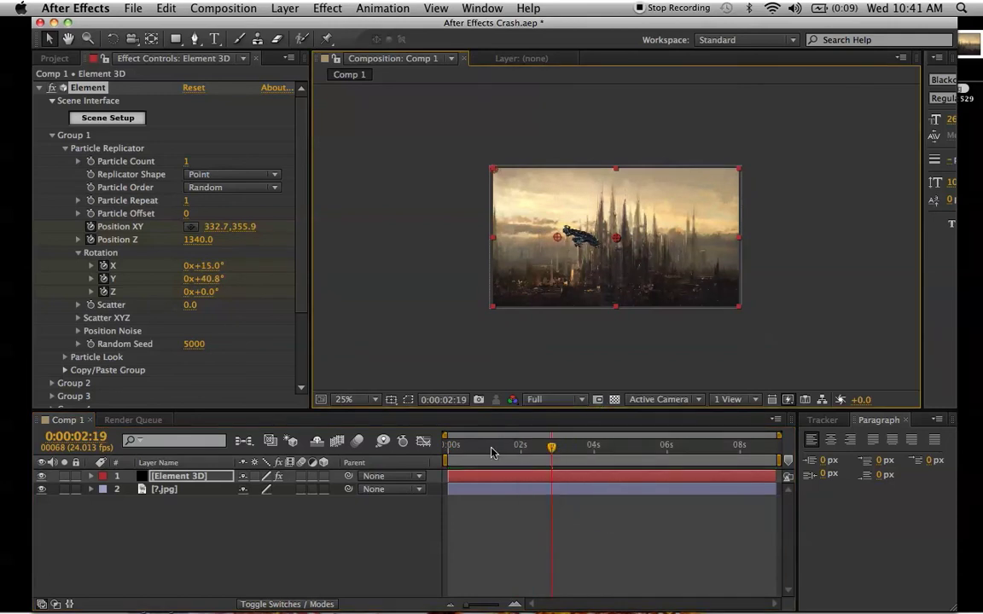
pyautogui.press('space')
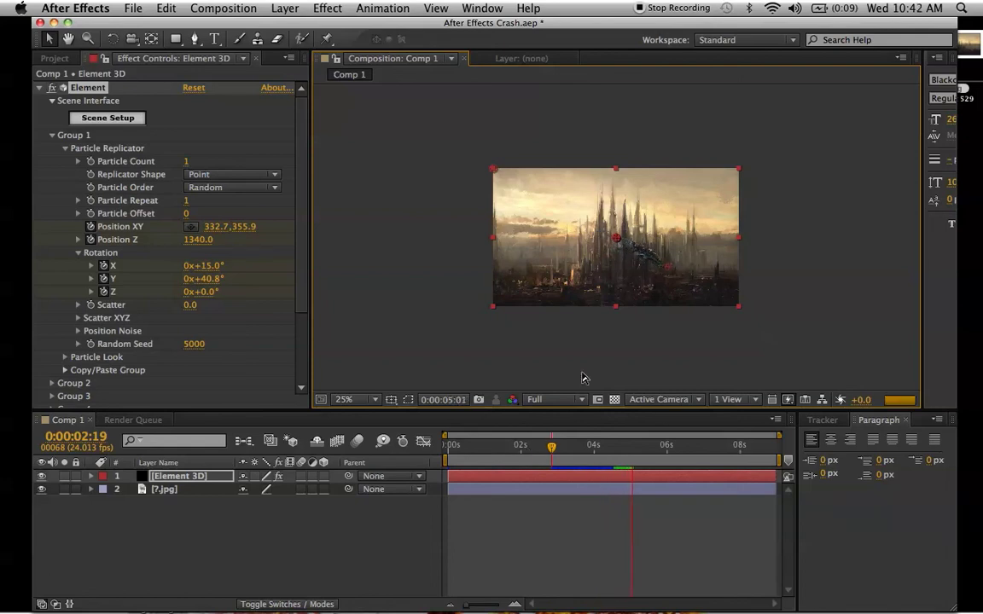
pyautogui.press('space')
pyautogui.press('space')
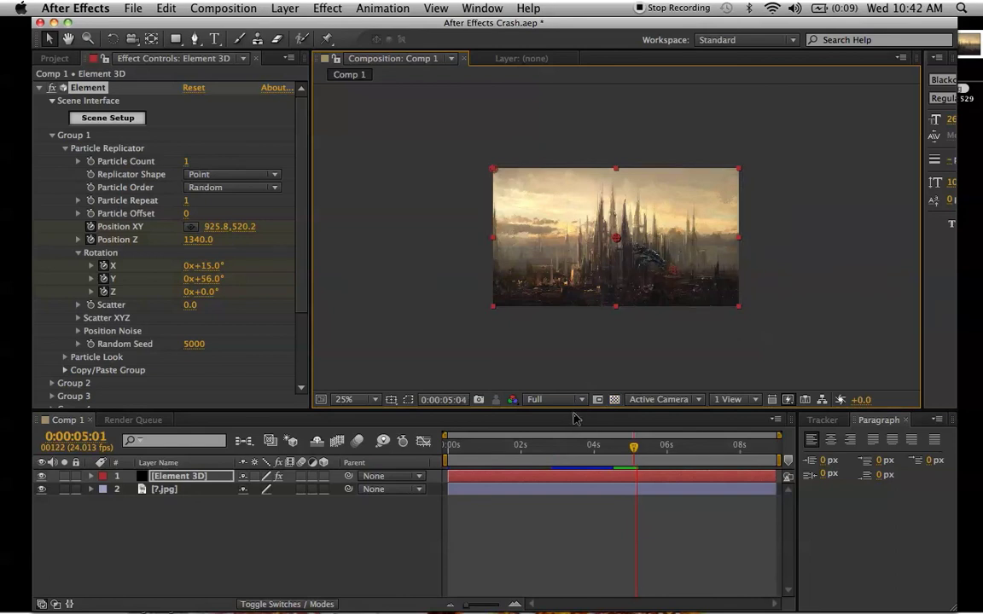